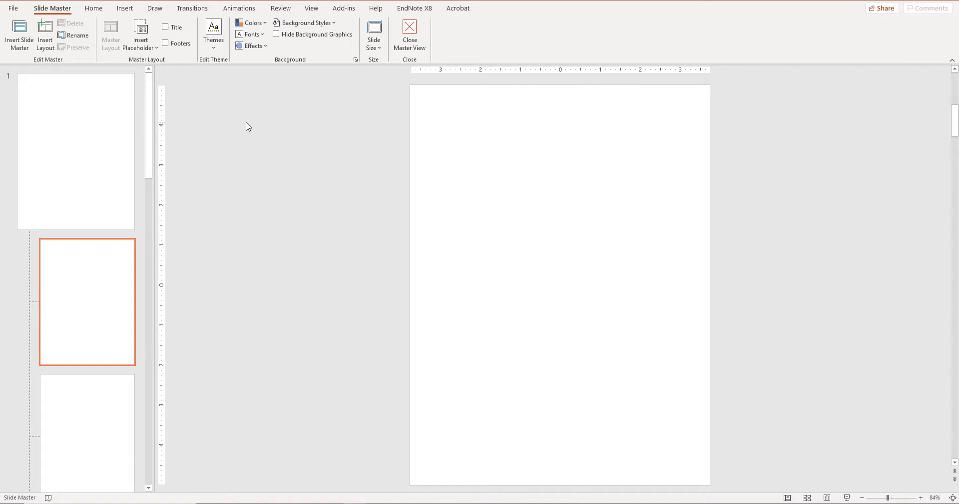
Insert a 10-column by 8-row table on the selected slide layout and move it to the slide's upper-left corner
{"action": "left_click", "coordinate": [124, 10]}
{"action": "left_click", "coordinate": [129, 10]}
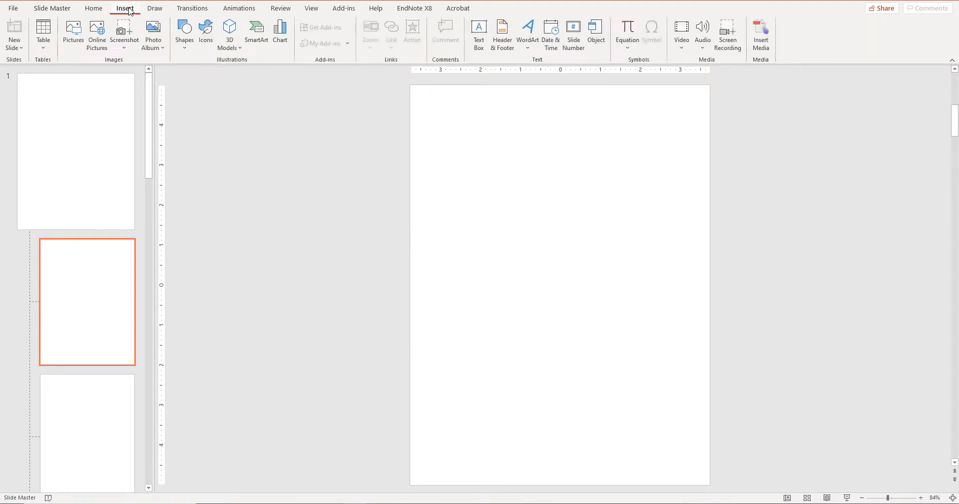
{"action": "left_click", "coordinate": [43, 49]}
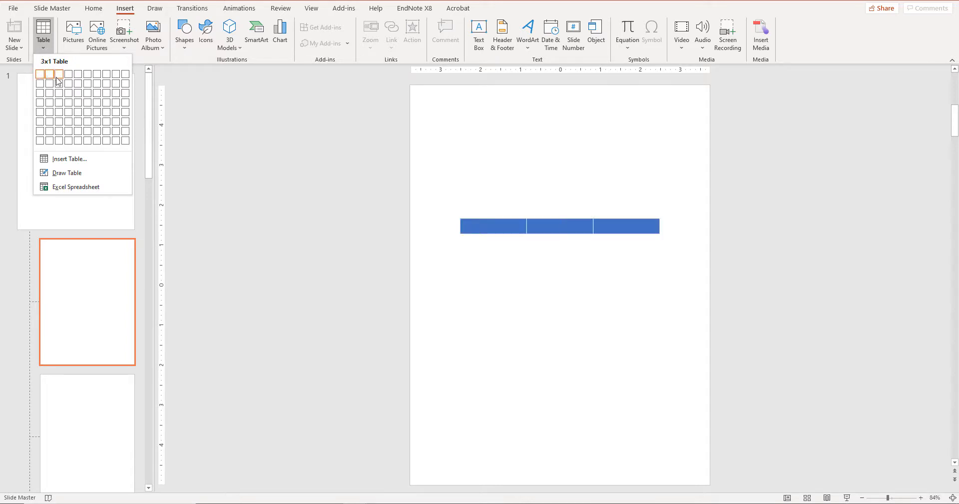
{"action": "left_click", "coordinate": [126, 143]}
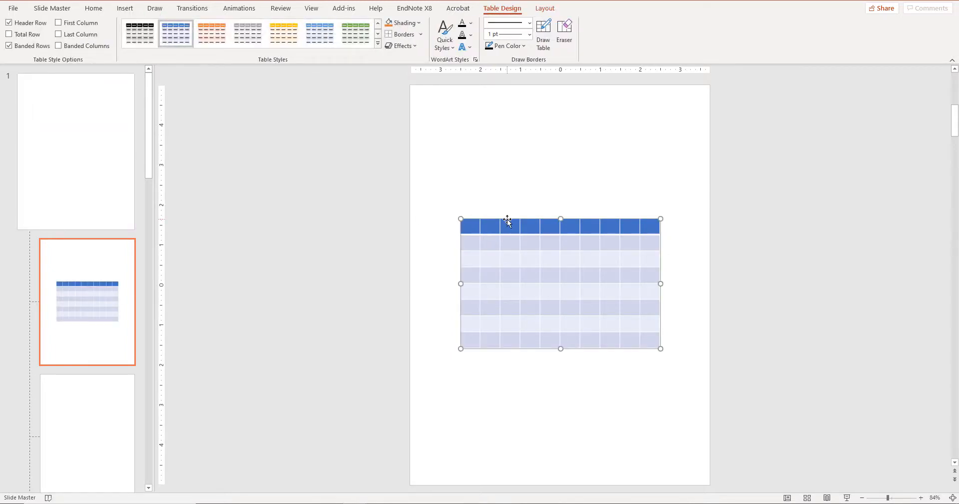
{"action": "left_click_drag", "start_coordinate": [507, 219], "coordinate": [455, 86]}
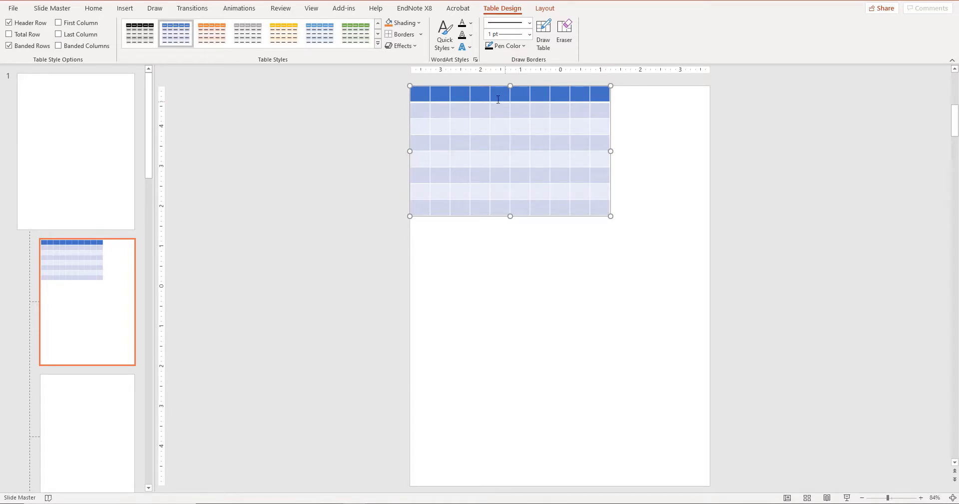
Insert five columns to the right of the table's existing ones so it spans the full slide width
{"action": "left_click_drag", "start_coordinate": [515, 98], "coordinate": [601, 208]}
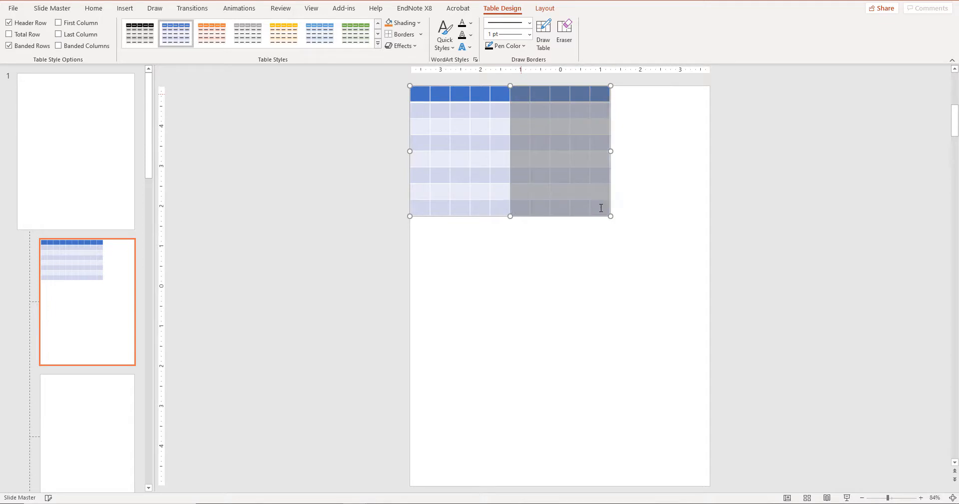
{"action": "right_click", "coordinate": [601, 208]}
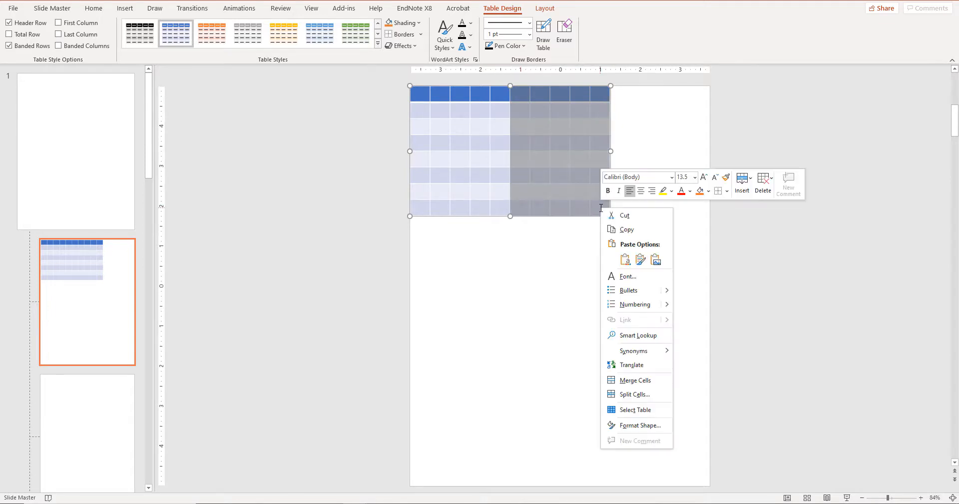
{"action": "left_click", "coordinate": [743, 186]}
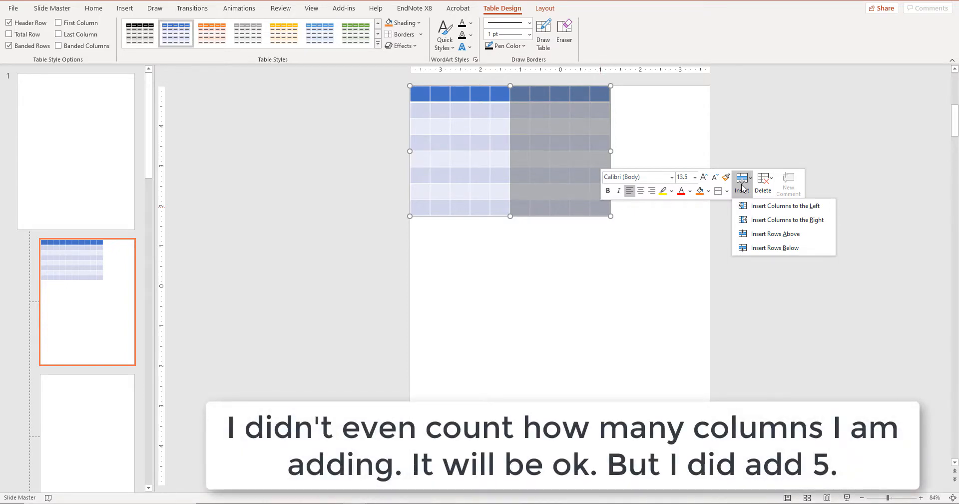
{"action": "left_click", "coordinate": [765, 220]}
{"action": "left_click_drag", "start_coordinate": [609, 150], "coordinate": [711, 149]}
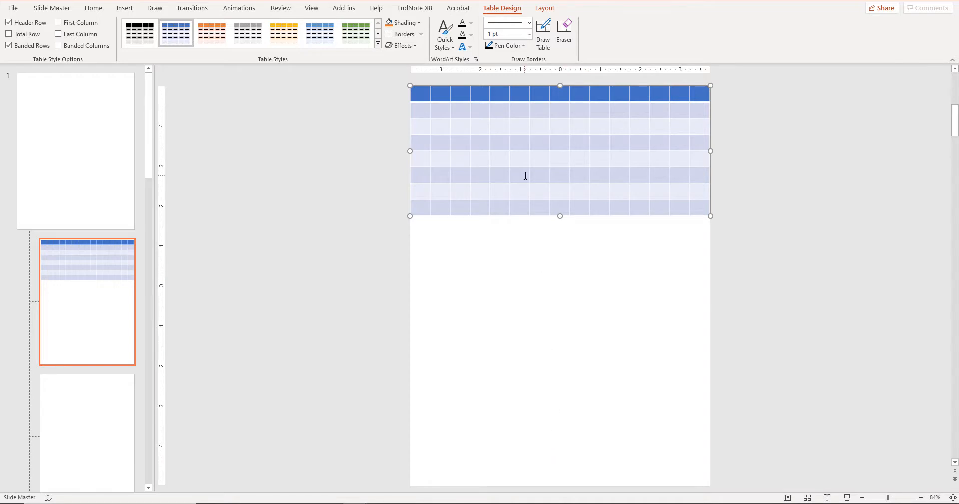
Extend the table downward by inserting two batches of eight rows below the existing rows
{"action": "left_click_drag", "start_coordinate": [421, 92], "coordinate": [700, 207]}
{"action": "right_click", "coordinate": [700, 207]}
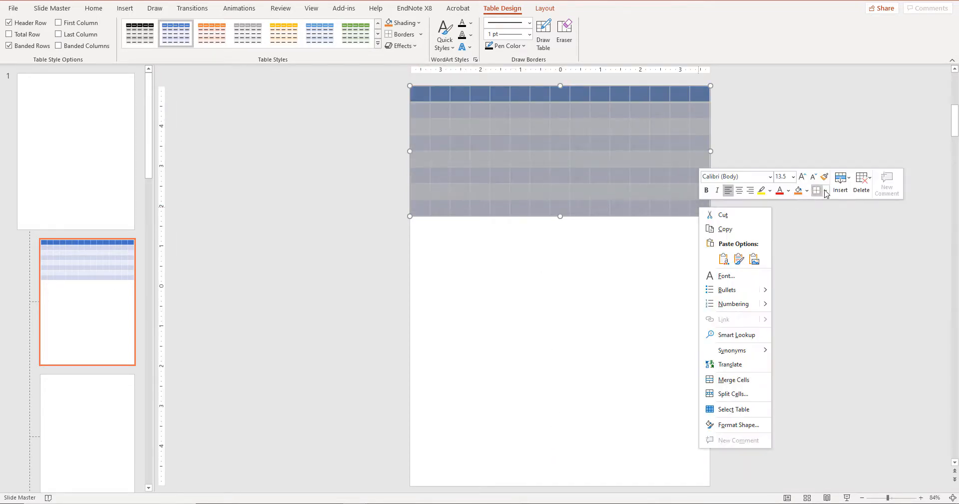
{"action": "left_click", "coordinate": [842, 190]}
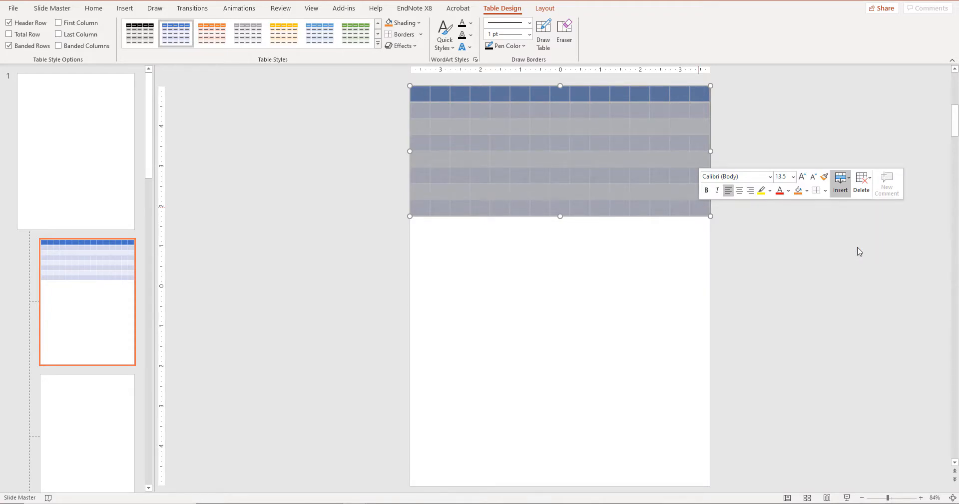
{"action": "left_click", "coordinate": [855, 247]}
{"action": "left_click", "coordinate": [841, 184]}
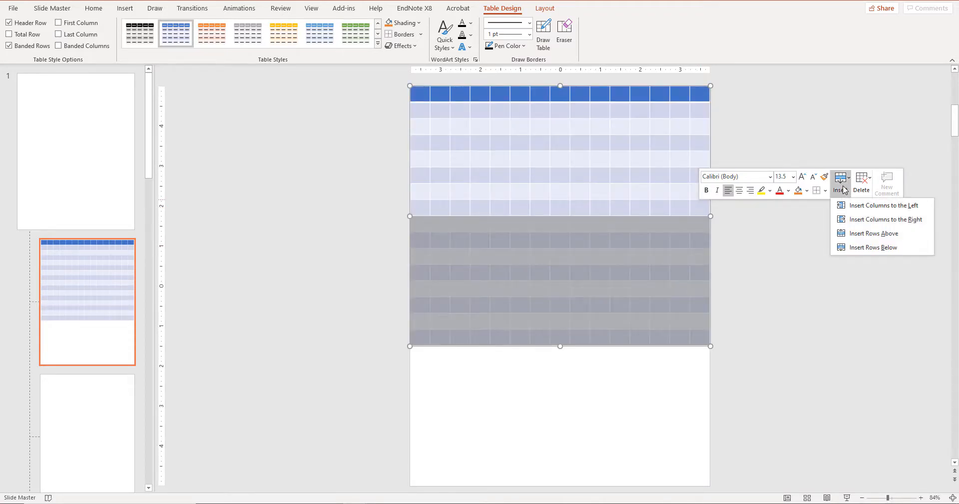
{"action": "left_click", "coordinate": [852, 248]}
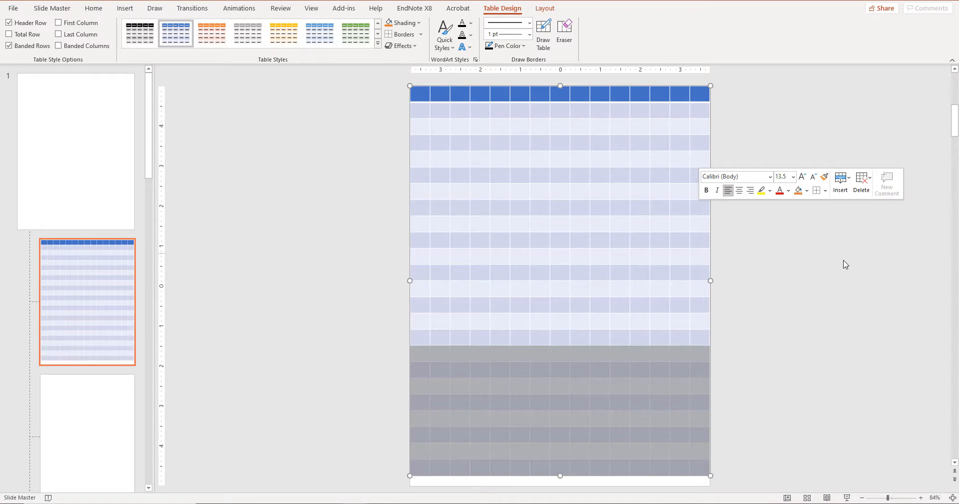
{"action": "left_click", "coordinate": [666, 405]}
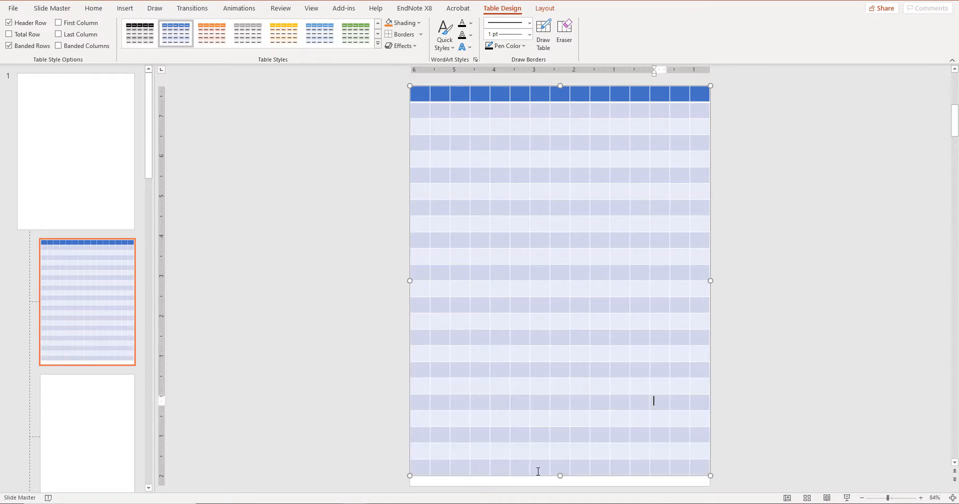
{"action": "left_click", "coordinate": [428, 480]}
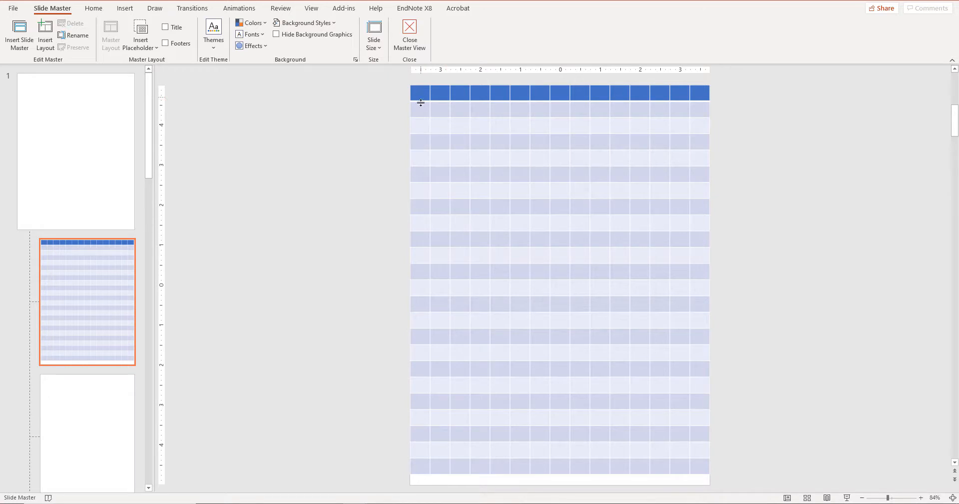
Set the row height of all table cells to 0.5"
{"action": "left_click_drag", "start_coordinate": [423, 96], "coordinate": [703, 469]}
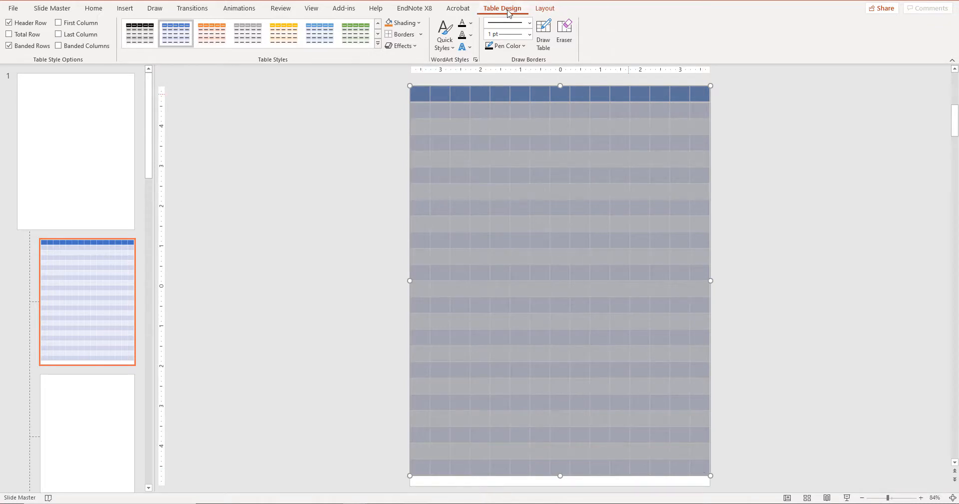
{"action": "left_click", "coordinate": [545, 8]}
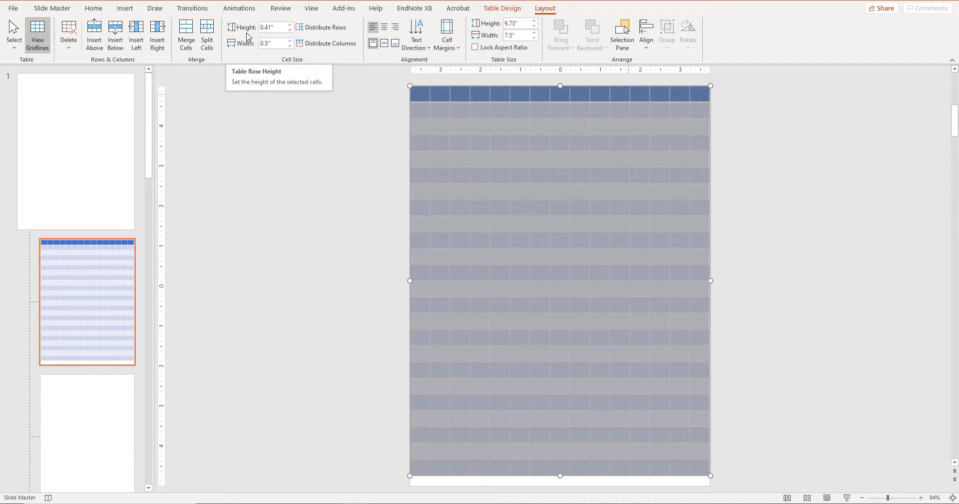
{"action": "left_click", "coordinate": [265, 27]}
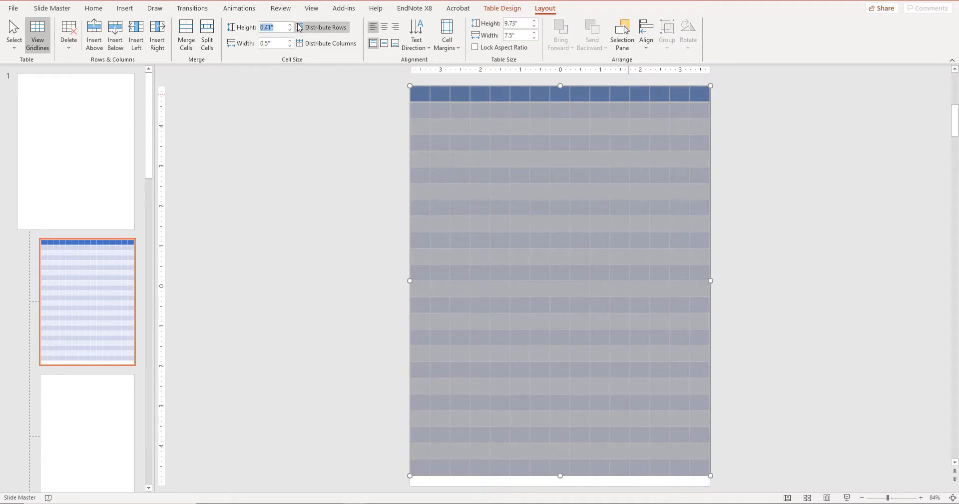
{"action": "type", "text": "0.5"}
{"action": "key", "text": "Return"}
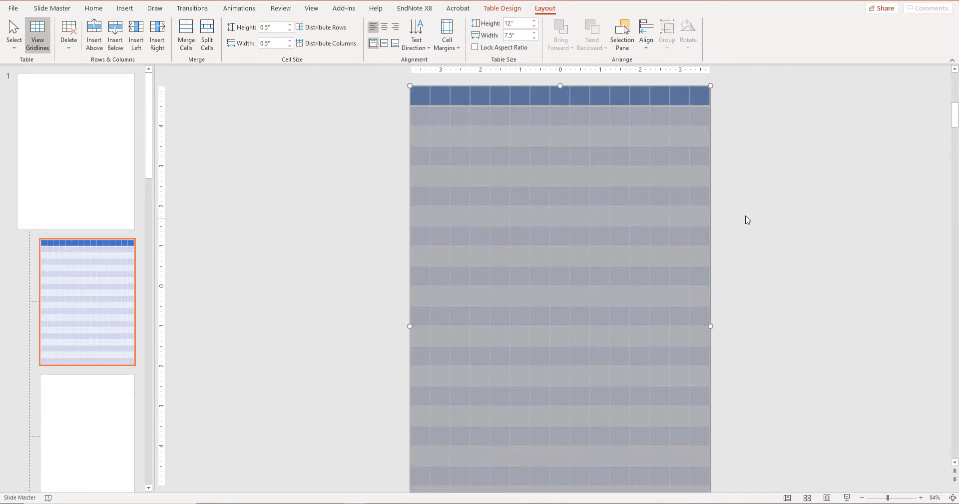
{"action": "left_click", "coordinate": [775, 196]}
{"action": "scroll", "coordinate": [776, 191], "scroll_direction": "down", "scroll_amount": 2}
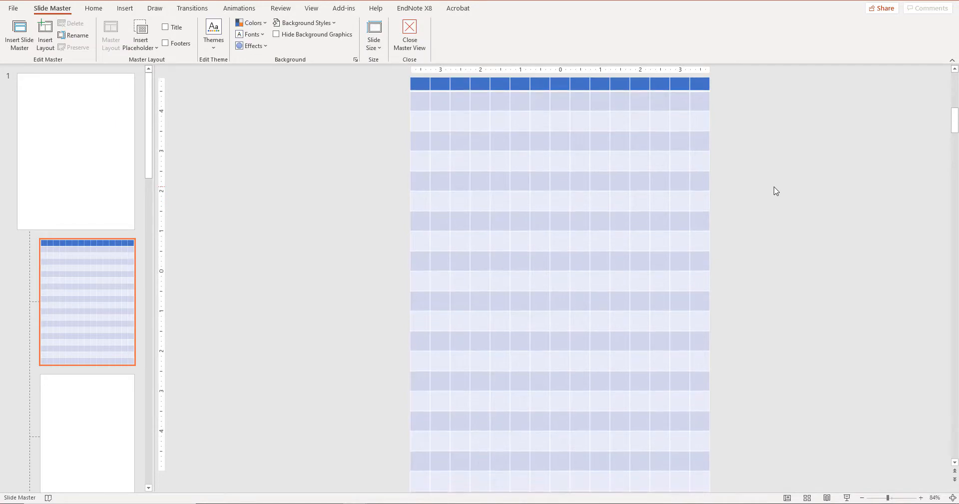
{"action": "scroll", "coordinate": [776, 190], "scroll_direction": "down", "scroll_amount": 3}
{"action": "scroll", "coordinate": [775, 191], "scroll_direction": "up", "scroll_amount": 3}
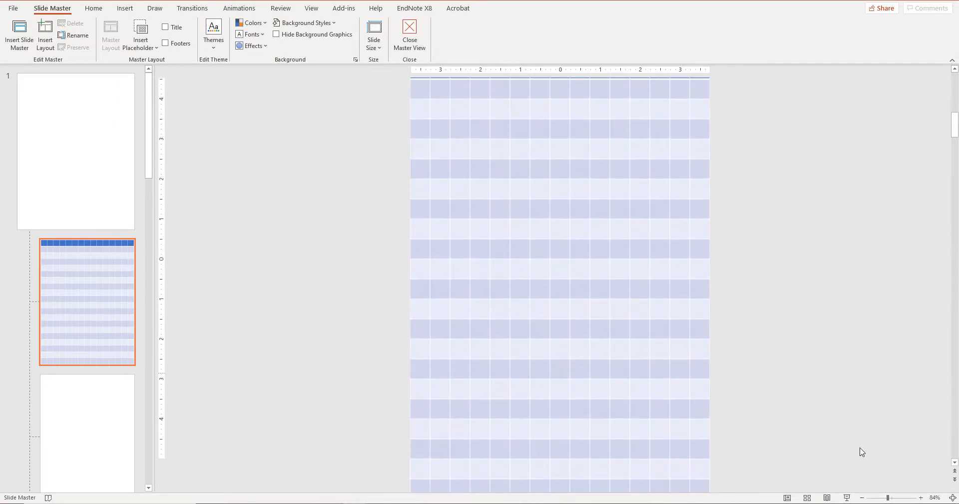
{"action": "left_click", "coordinate": [882, 497]}
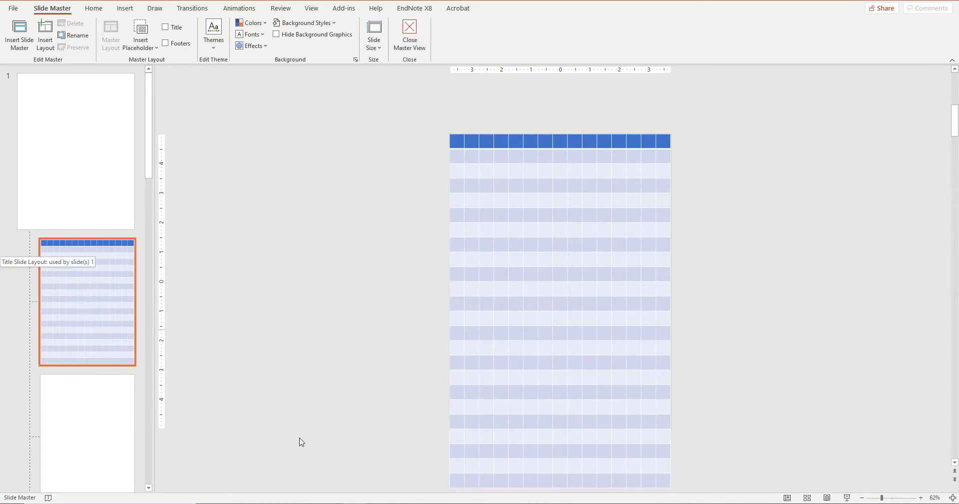
{"action": "left_click", "coordinate": [562, 453]}
{"action": "left_click_drag", "start_coordinate": [562, 454], "coordinate": [654, 477]}
{"action": "left_click", "coordinate": [699, 462]}
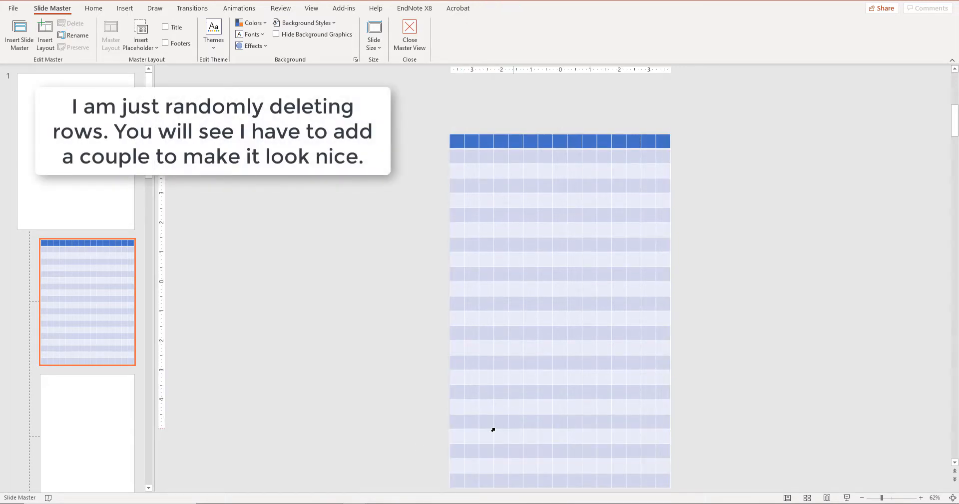
{"action": "left_click", "coordinate": [459, 422]}
{"action": "left_click_drag", "start_coordinate": [459, 422], "coordinate": [661, 451]}
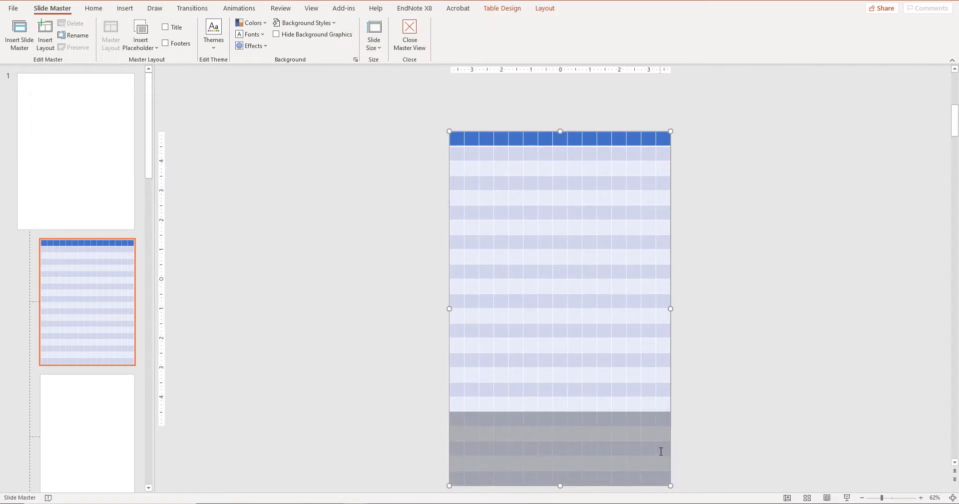
{"action": "left_click", "coordinate": [660, 448]}
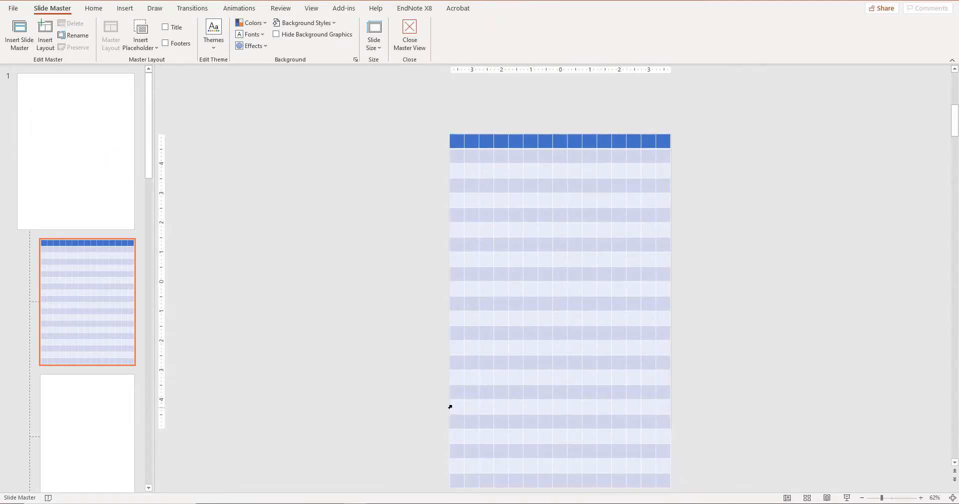
Delete the bottom six rows of the table
{"action": "left_click", "coordinate": [455, 405]}
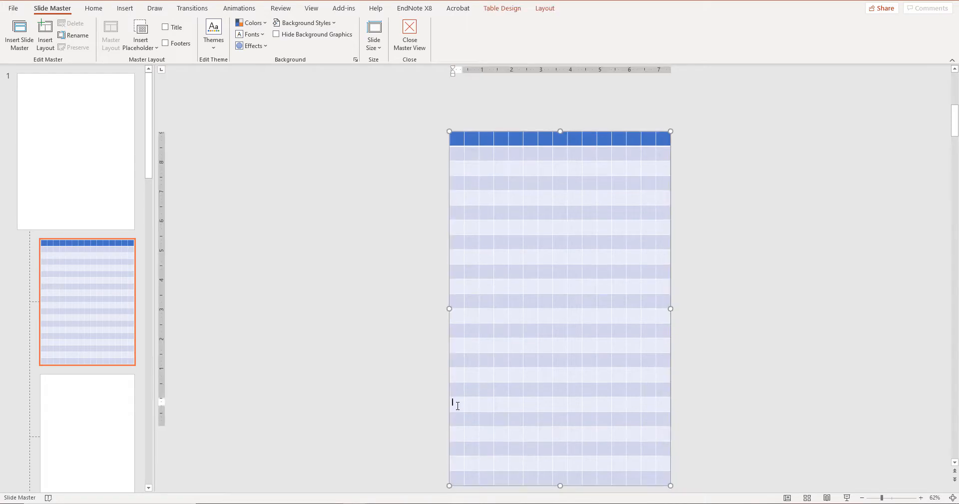
{"action": "left_click_drag", "start_coordinate": [531, 438], "coordinate": [666, 473]}
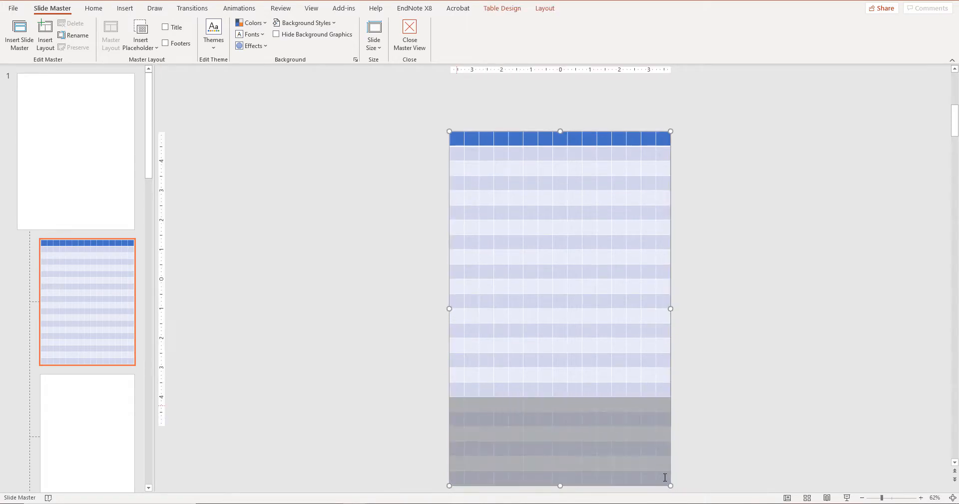
{"action": "right_click", "coordinate": [650, 420]}
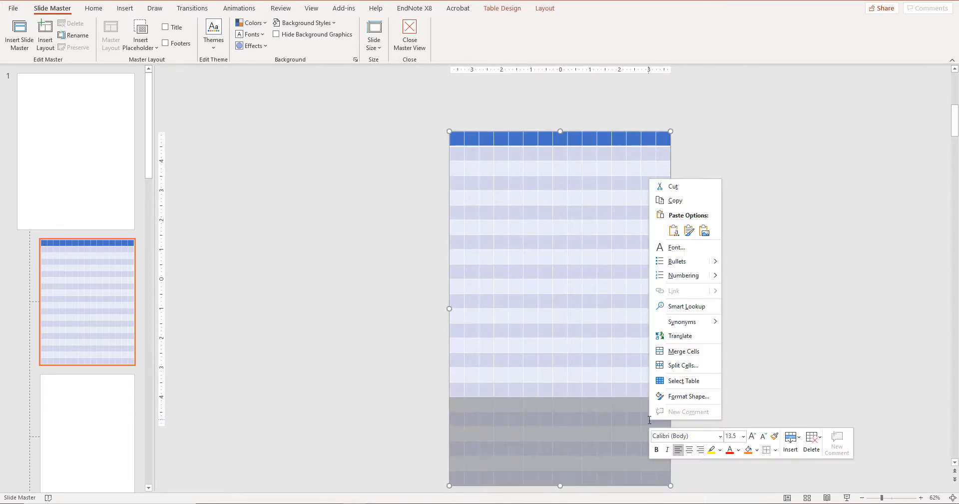
{"action": "left_click", "coordinate": [813, 439]}
{"action": "left_click", "coordinate": [824, 478]}
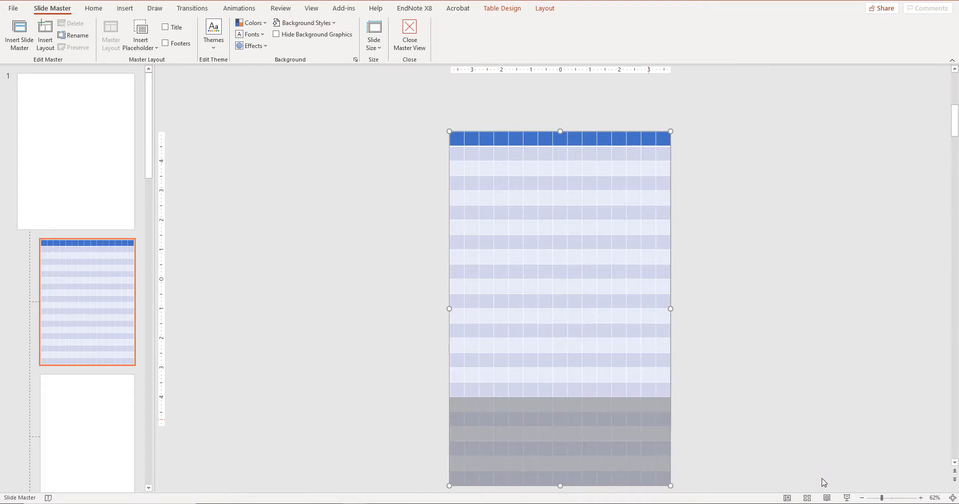
{"action": "left_click", "coordinate": [749, 394]}
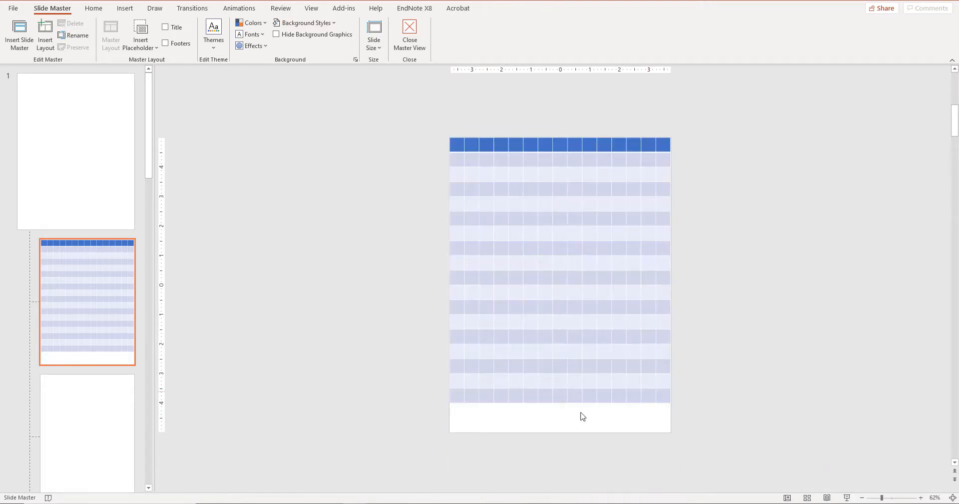
Insert two rows below the table's last two rows to fill the remaining slide height
{"action": "left_click_drag", "start_coordinate": [459, 384], "coordinate": [660, 393]}
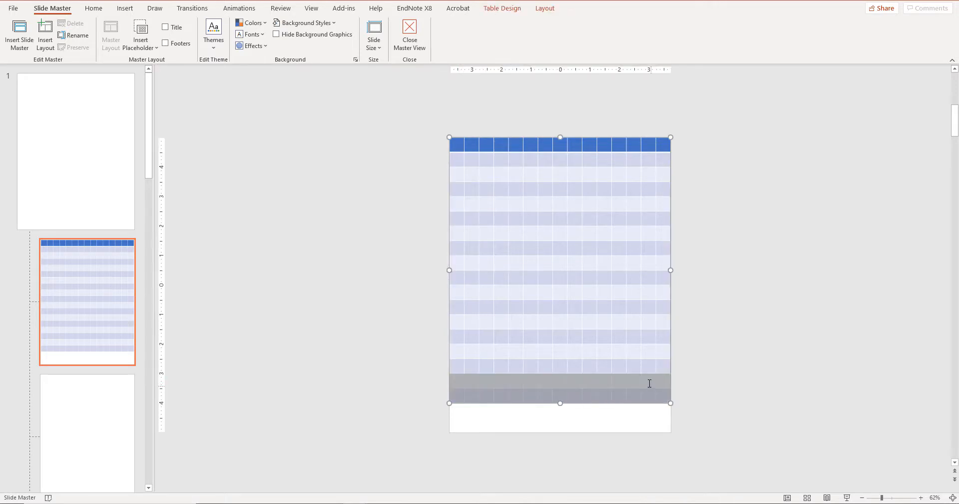
{"action": "right_click", "coordinate": [650, 383]}
{"action": "left_click", "coordinate": [791, 404]}
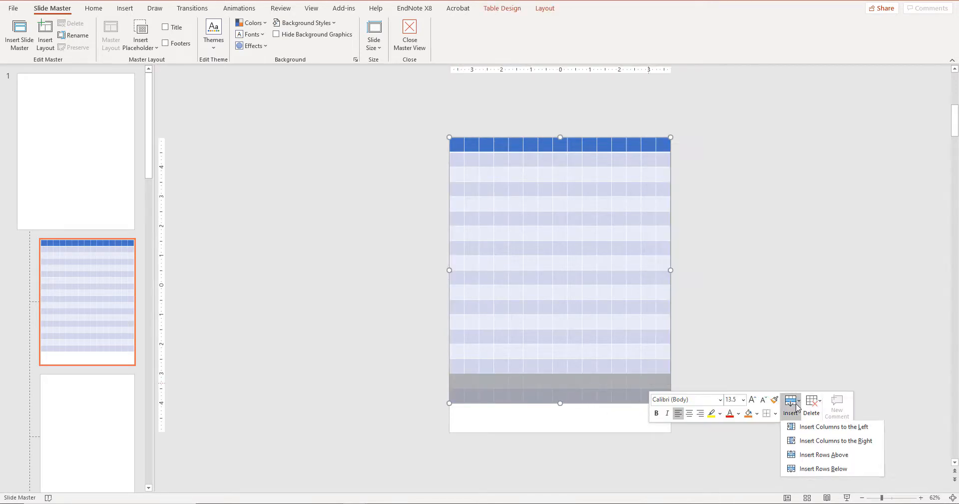
{"action": "left_click", "coordinate": [829, 470]}
{"action": "left_click", "coordinate": [797, 346]}
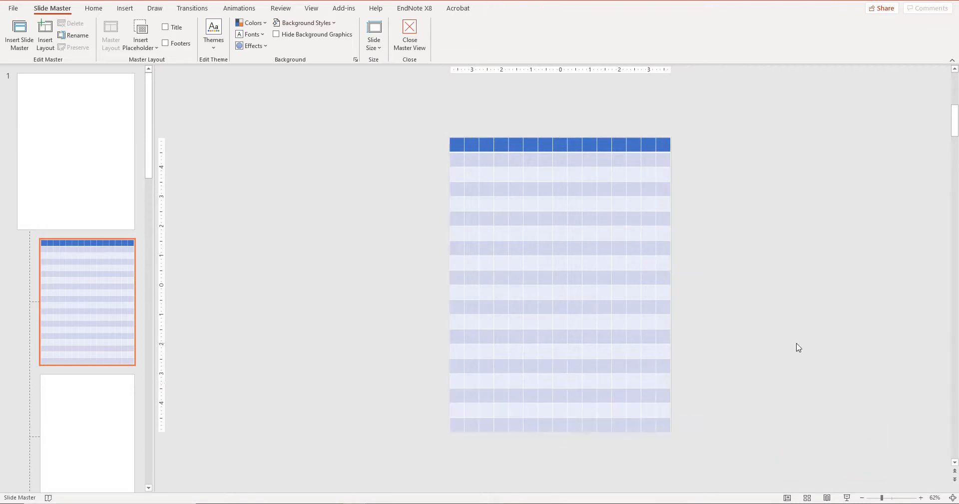
Check the height and width of the table's first header cell and the overall table size
{"action": "left_click", "coordinate": [455, 144]}
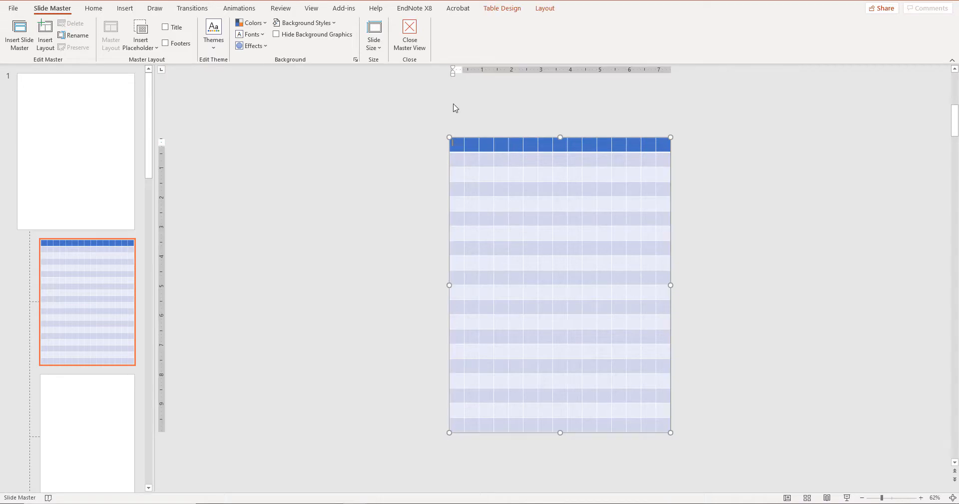
{"action": "left_click", "coordinate": [540, 11]}
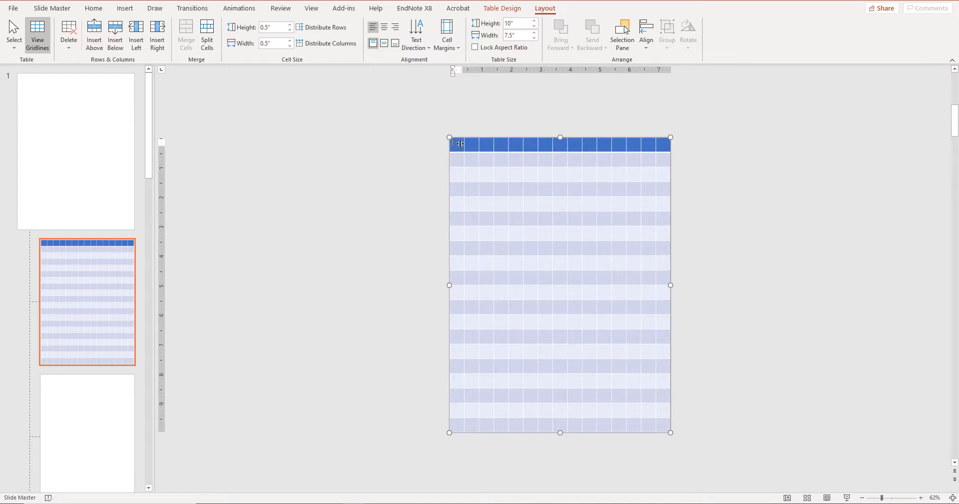
{"action": "key", "text": "Escape"}
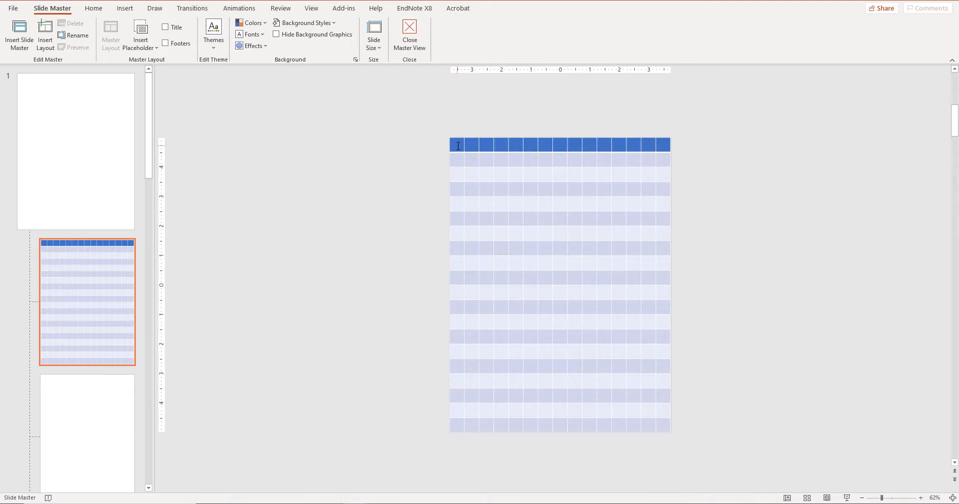
Apply the plain table style without fill or gridlines to the whole table
{"action": "left_click_drag", "start_coordinate": [458, 146], "coordinate": [669, 430]}
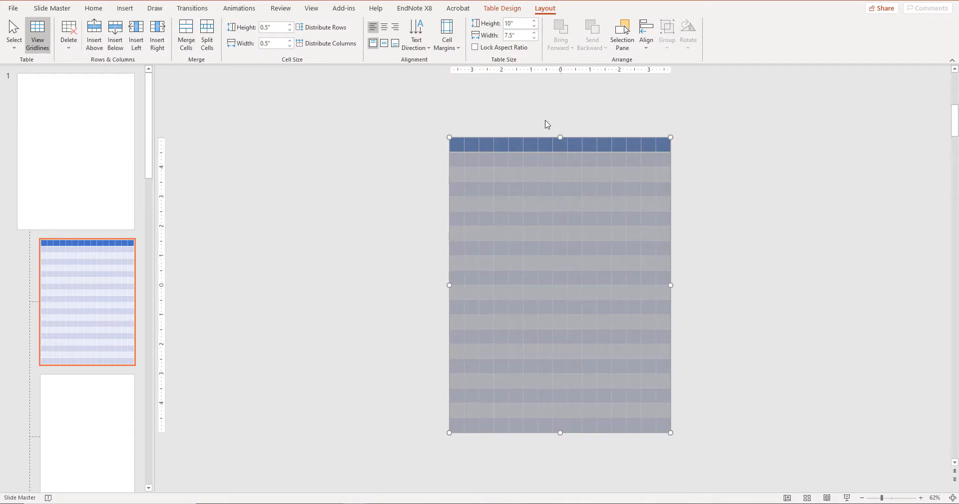
{"action": "left_click", "coordinate": [501, 11]}
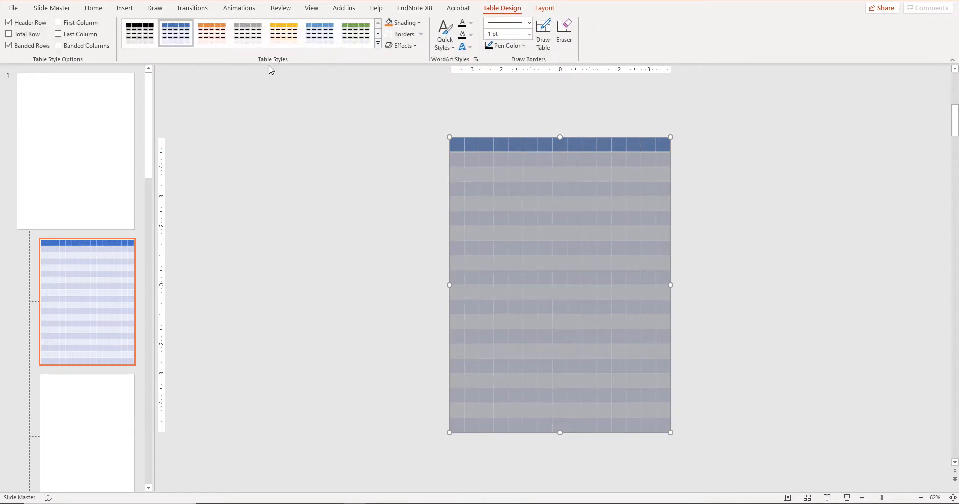
{"action": "left_click", "coordinate": [377, 44]}
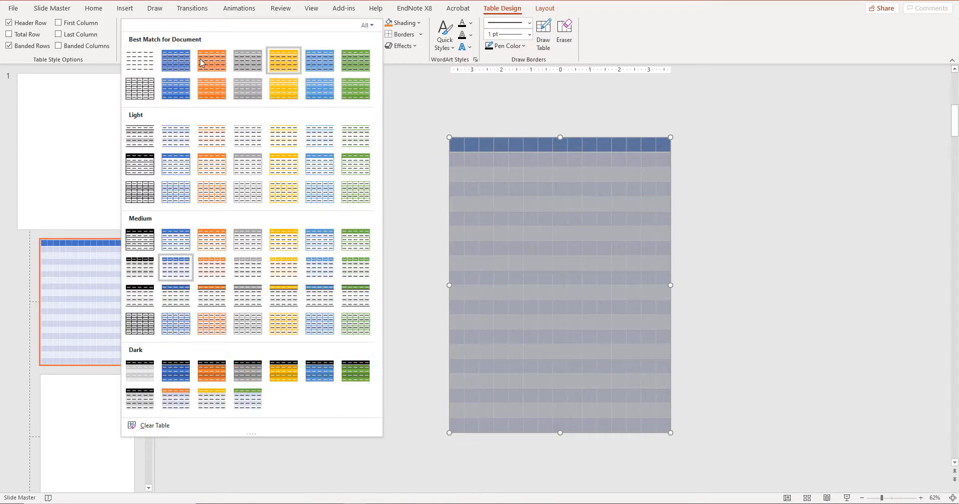
{"action": "left_click", "coordinate": [140, 62]}
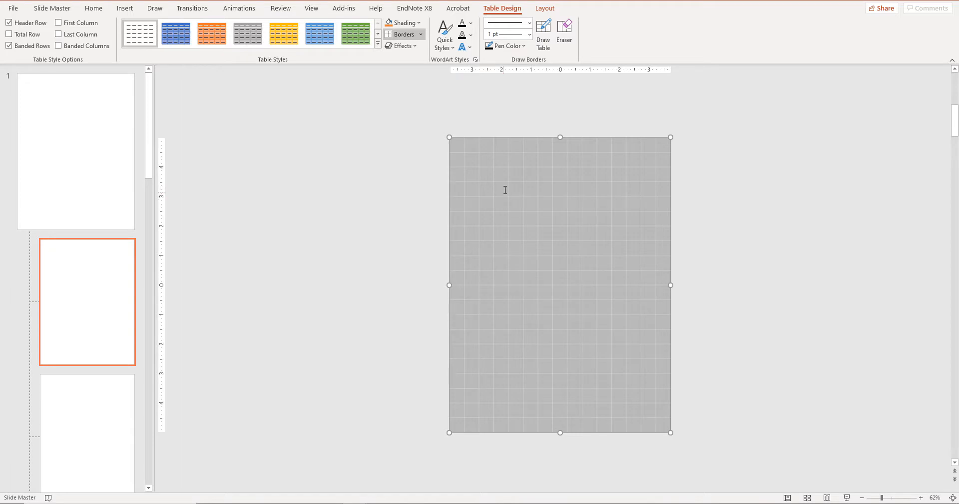
{"action": "left_click", "coordinate": [783, 164]}
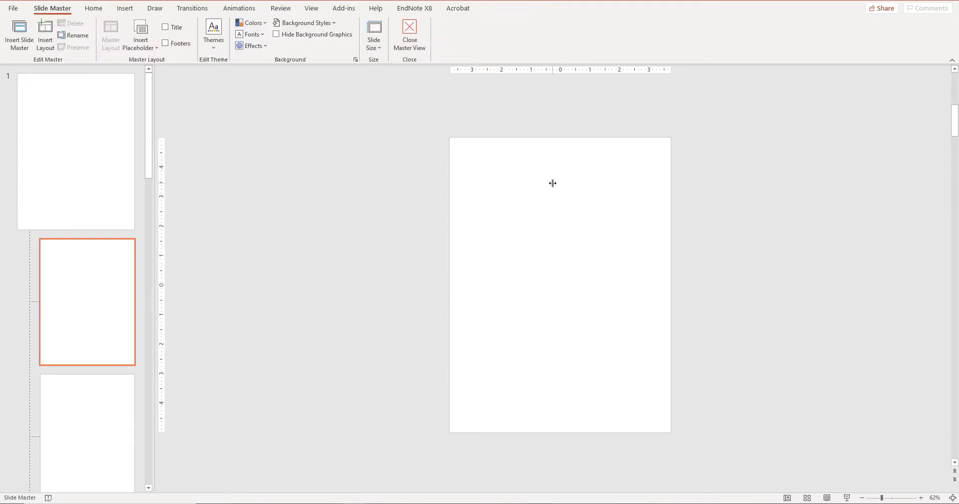
Apply the unshaded table style with black gridlines around every cell to the table
{"action": "left_click", "coordinate": [456, 143]}
{"action": "left_click", "coordinate": [764, 165]}
{"action": "left_click", "coordinate": [491, 152]}
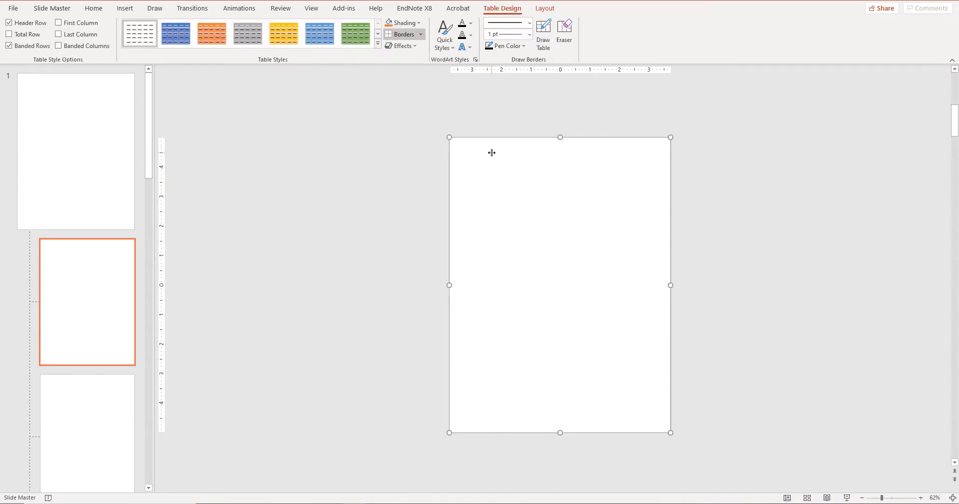
{"action": "left_click", "coordinate": [378, 44]}
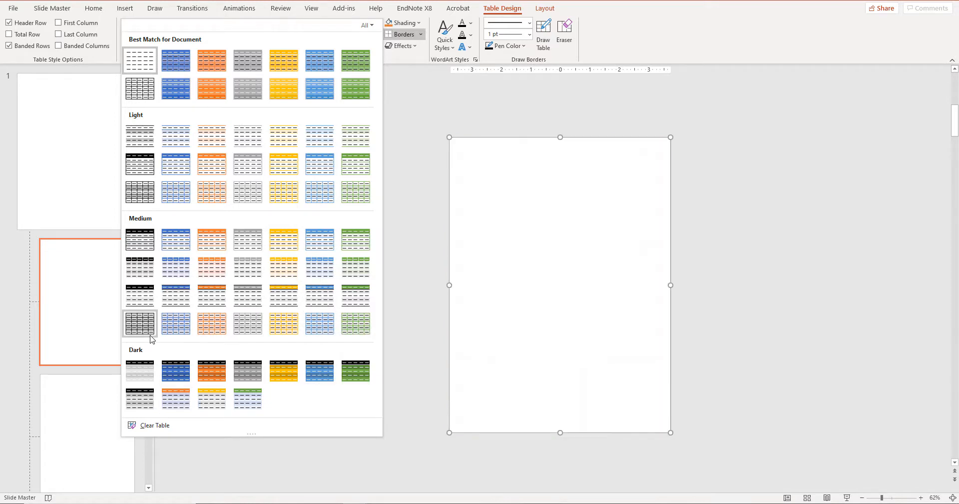
{"action": "left_click", "coordinate": [141, 95]}
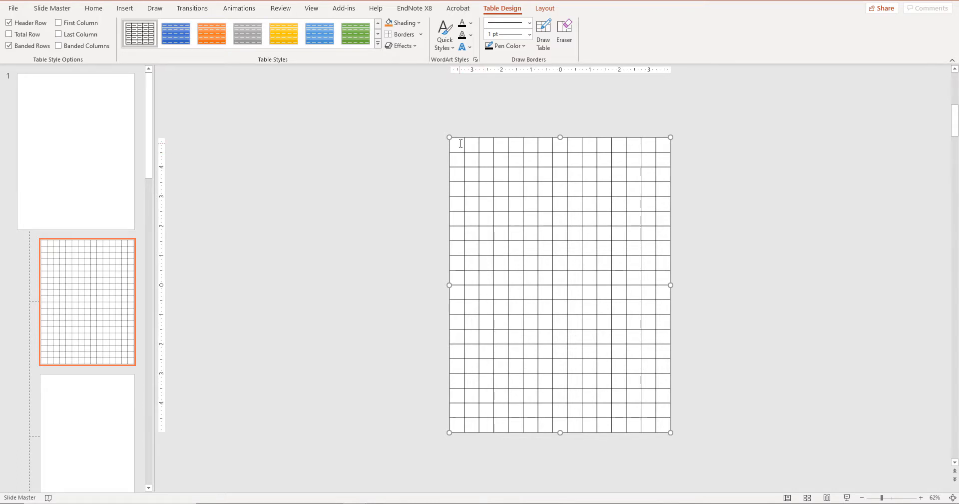
Remove the borders from all cells of the table
{"action": "key", "text": "ctrl+a"}
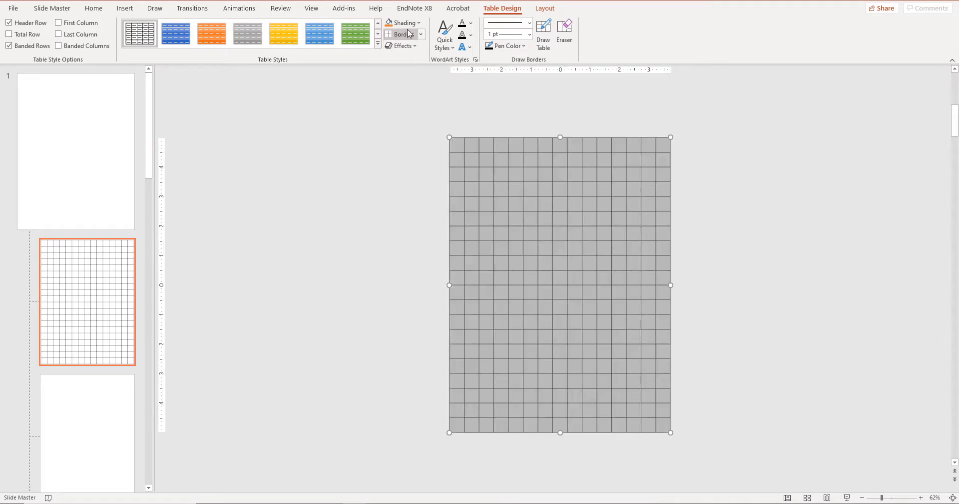
{"action": "left_click", "coordinate": [418, 23]}
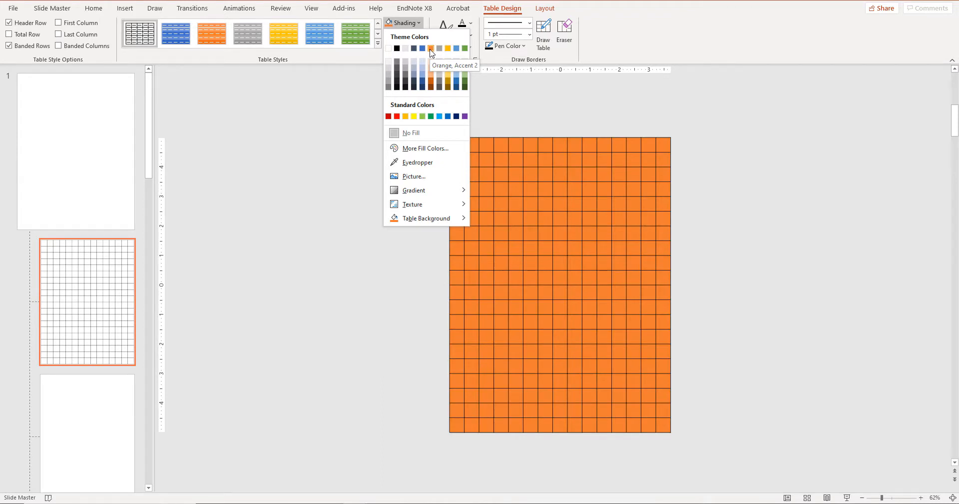
{"action": "left_click", "coordinate": [421, 35]}
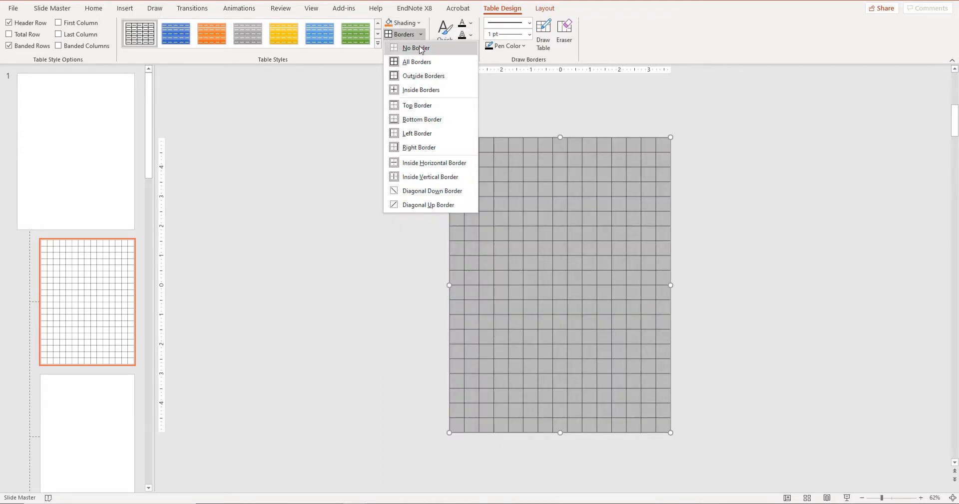
{"action": "left_click", "coordinate": [420, 48]}
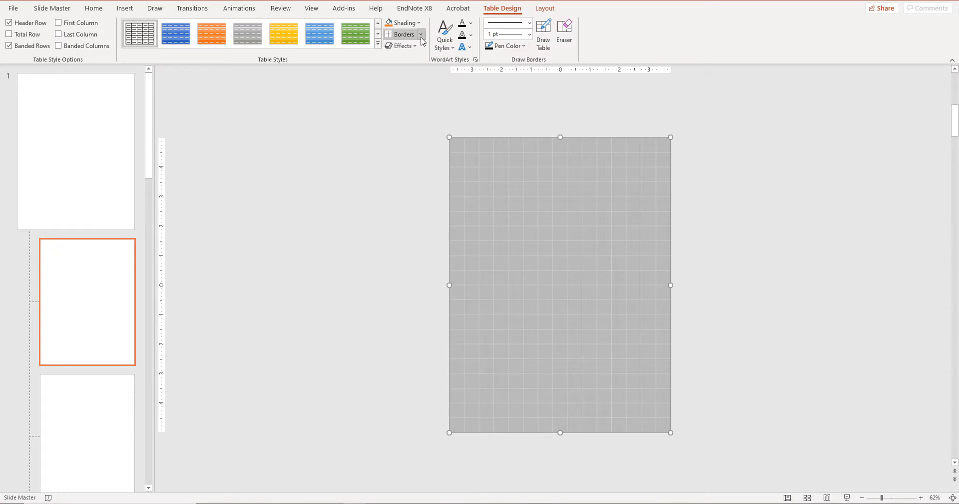
Try Outside Borders on the selected table cells and restore the grid with All Borders
{"action": "left_click", "coordinate": [421, 36]}
{"action": "left_click", "coordinate": [419, 75]}
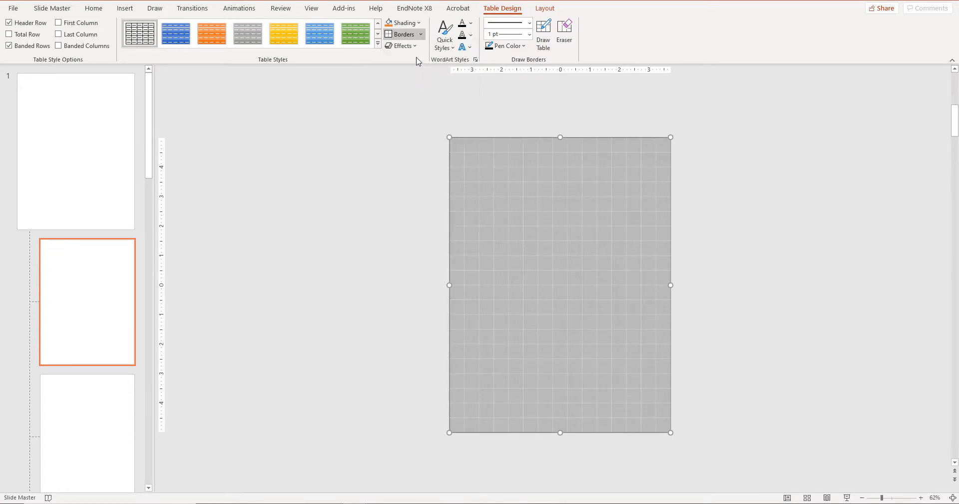
{"action": "left_click", "coordinate": [420, 37]}
{"action": "left_click", "coordinate": [420, 61]}
{"action": "left_click", "coordinate": [421, 34]}
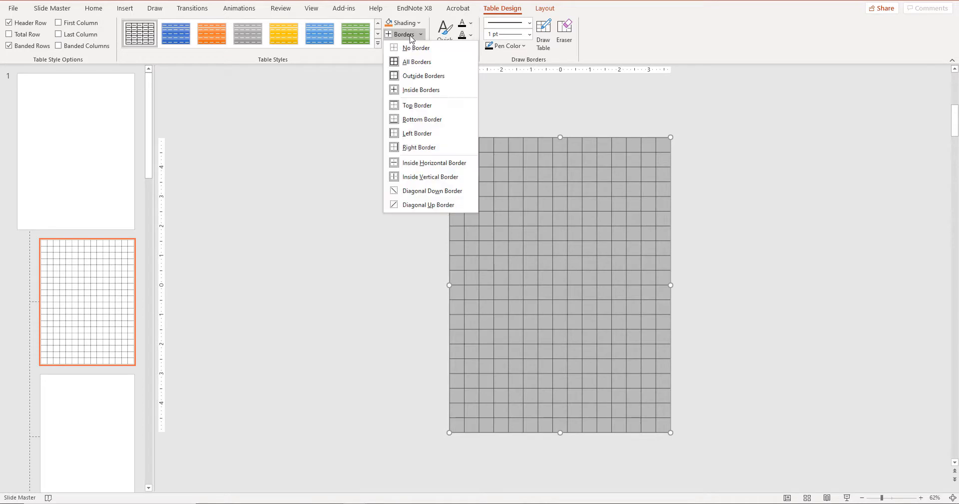
{"action": "left_click", "coordinate": [409, 64]}
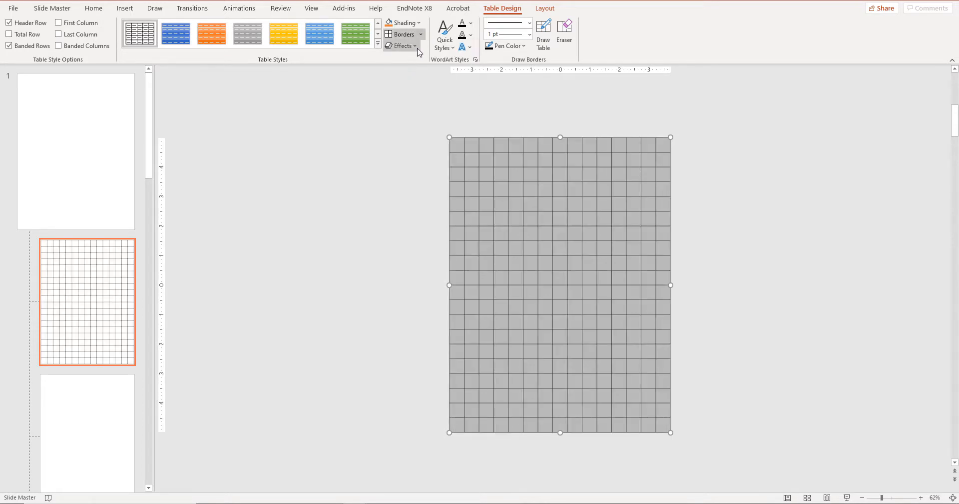
Apply the first outer shadow preset to the table
{"action": "left_click", "coordinate": [416, 46]}
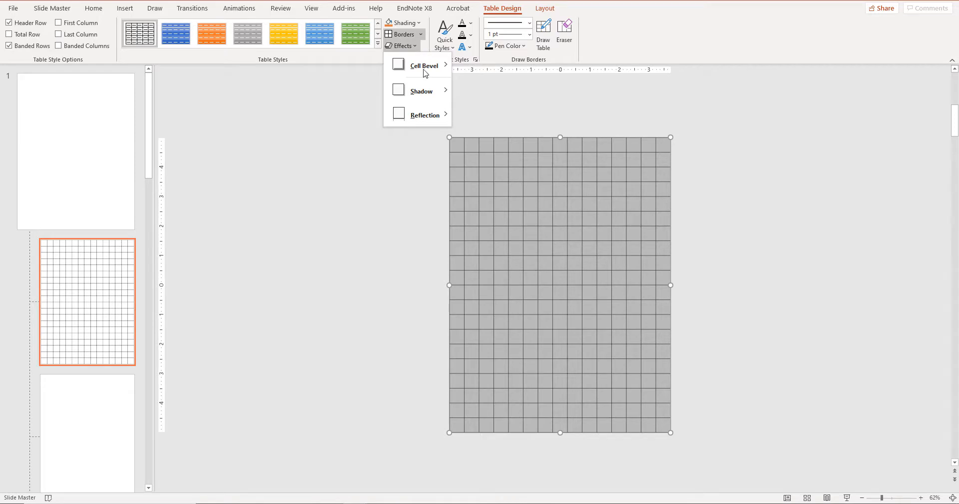
{"action": "mouse_move", "coordinate": [442, 94]}
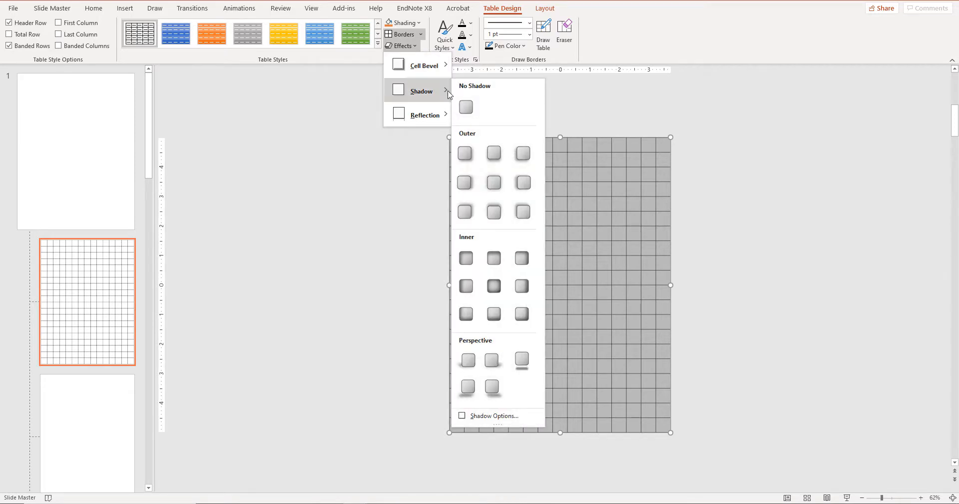
{"action": "left_click", "coordinate": [471, 155]}
{"action": "left_click", "coordinate": [734, 178]}
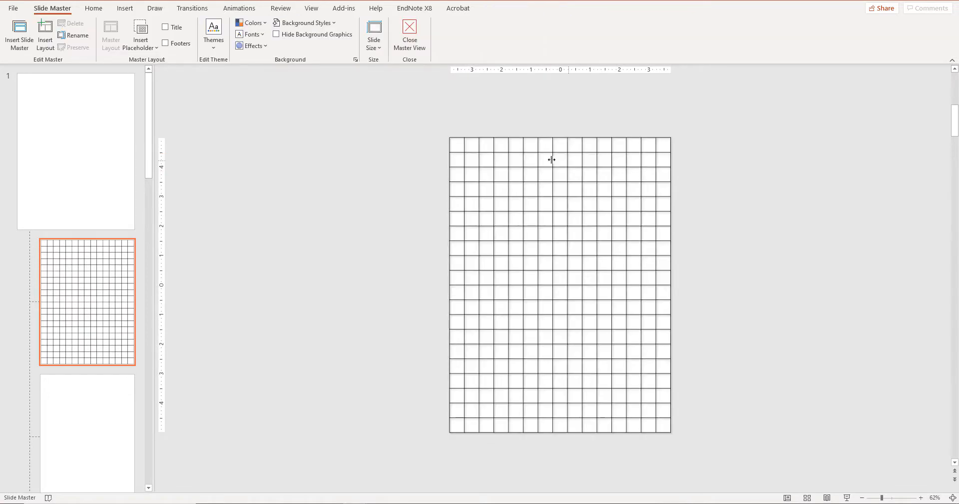
Remove the shadow effect from the whole table
{"action": "mouse_move", "coordinate": [460, 145]}
{"action": "left_mouse_down"}
{"action": "mouse_move", "coordinate": [517, 205]}
{"action": "mouse_move", "coordinate": [547, 280]}
{"action": "mouse_move", "coordinate": [663, 425]}
{"action": "left_mouse_up"}
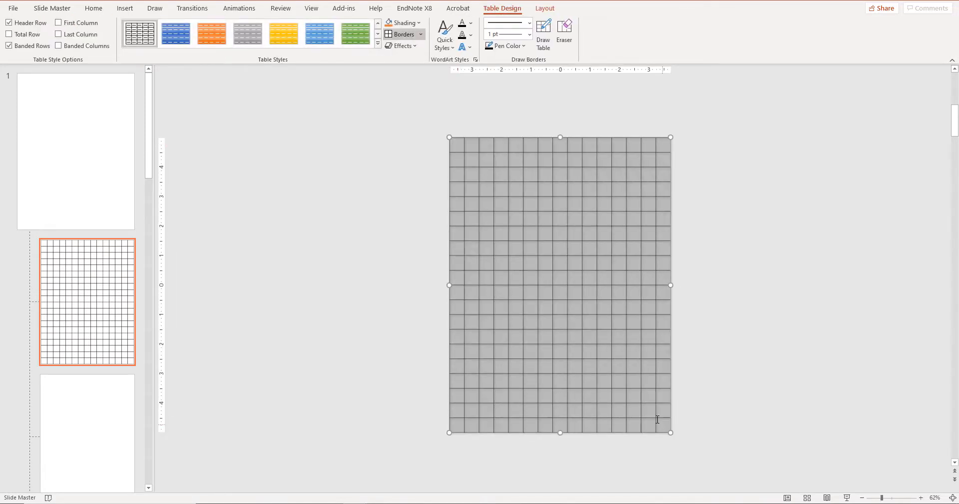
{"action": "left_click", "coordinate": [417, 49]}
{"action": "mouse_move", "coordinate": [411, 64]}
{"action": "left_click", "coordinate": [464, 83]}
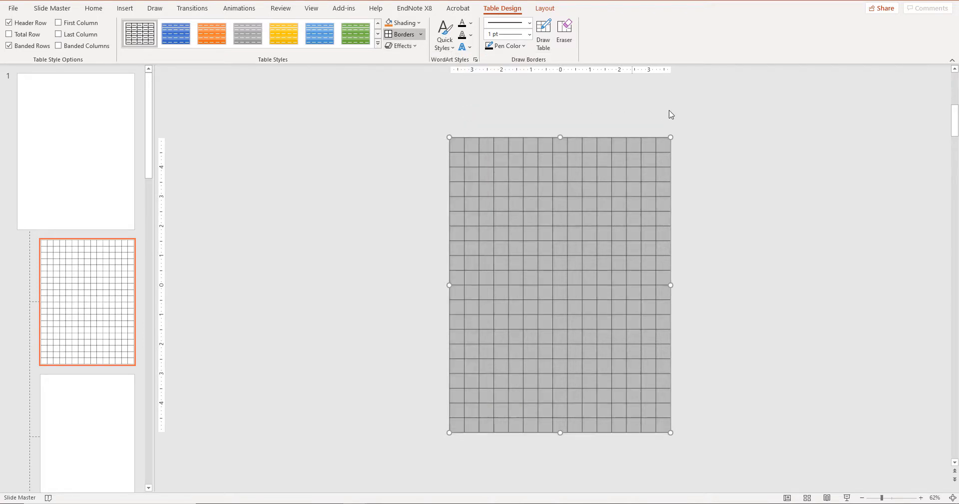
Recolour all borders of the whole table with the standard red pen colour
{"action": "left_click", "coordinate": [722, 172]}
{"action": "left_click_drag", "start_coordinate": [457, 144], "coordinate": [663, 425]}
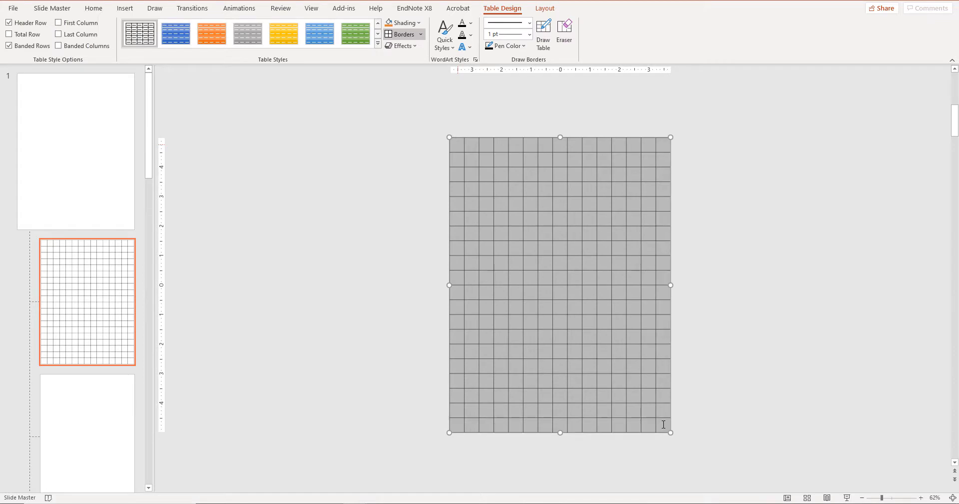
{"action": "left_click", "coordinate": [526, 48]}
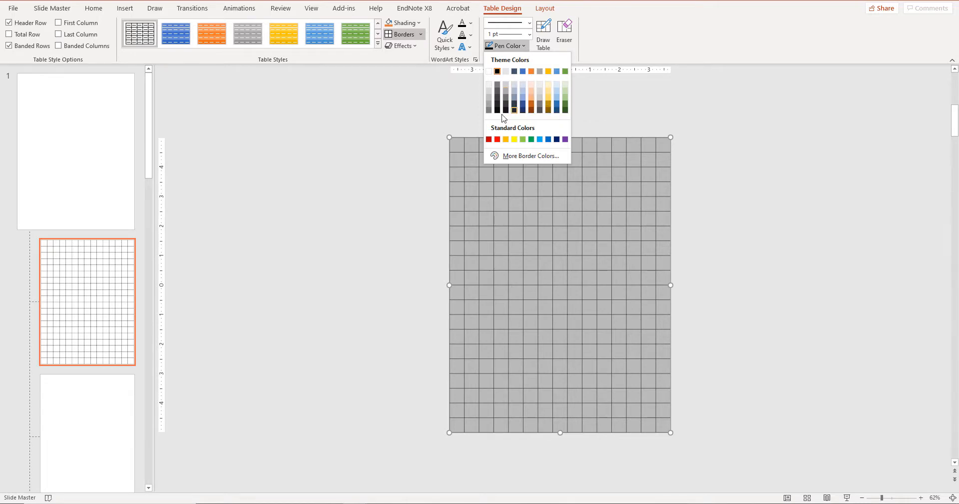
{"action": "left_click", "coordinate": [497, 139]}
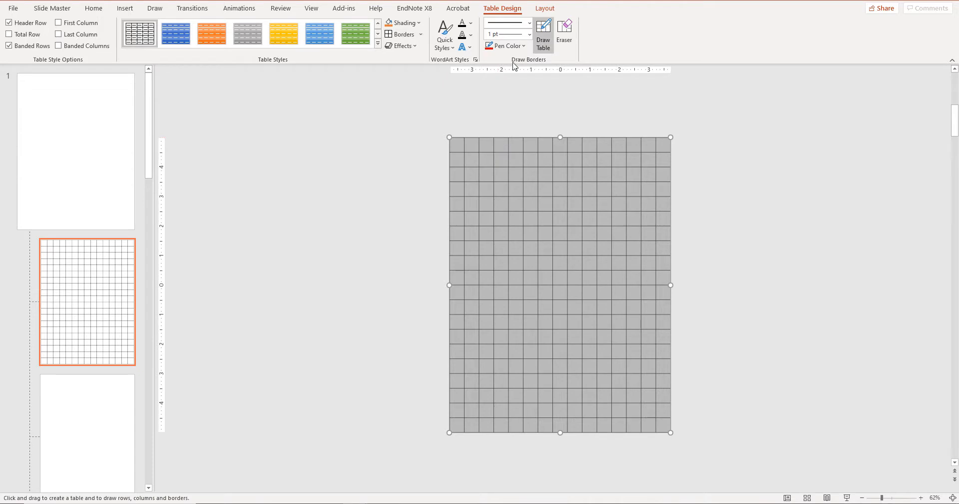
{"action": "key", "text": "Escape"}
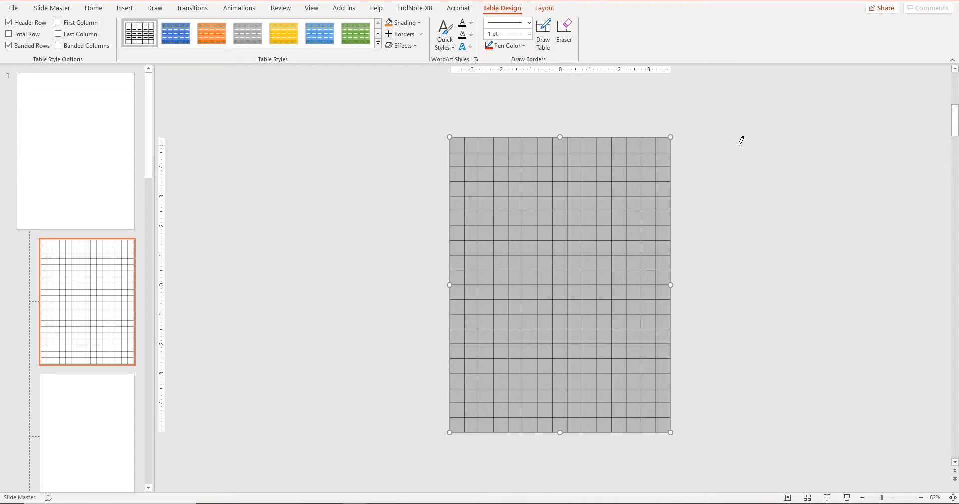
{"action": "left_click", "coordinate": [741, 150]}
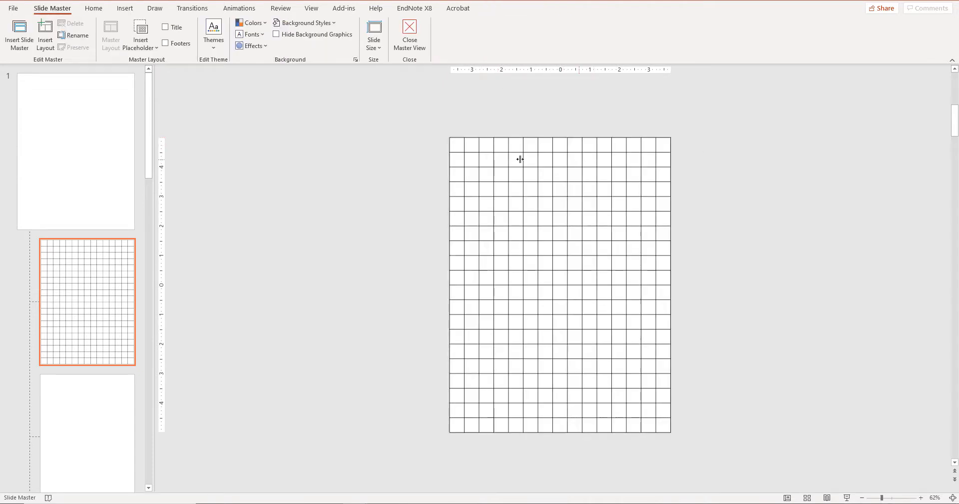
{"action": "left_click_drag", "start_coordinate": [460, 145], "coordinate": [661, 433]}
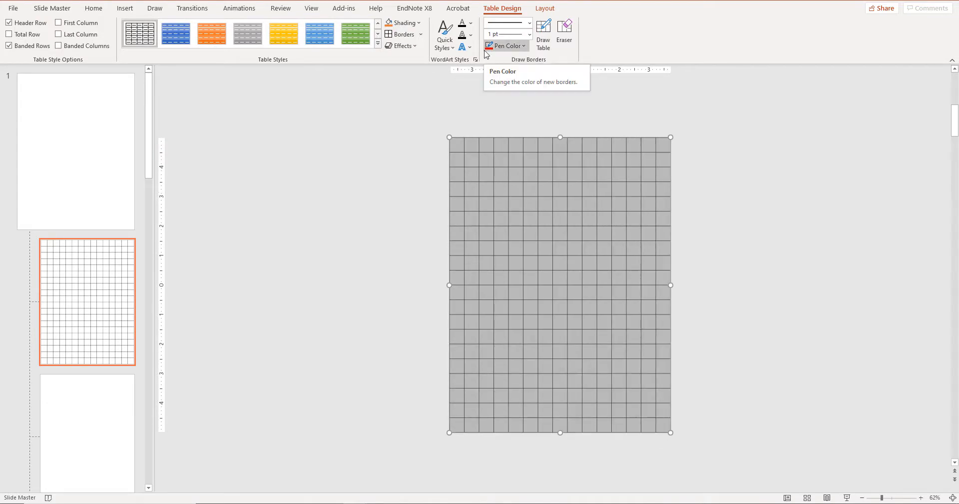
{"action": "left_click", "coordinate": [392, 36]}
{"action": "left_click", "coordinate": [714, 112]}
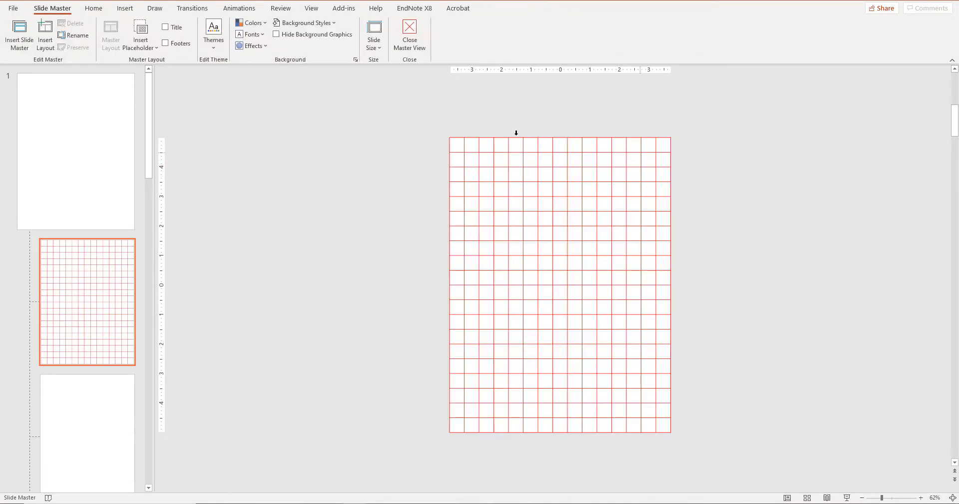
Recolour all borders in the table's first four rows with the standard yellow pen colour
{"action": "left_click_drag", "start_coordinate": [456, 143], "coordinate": [665, 191]}
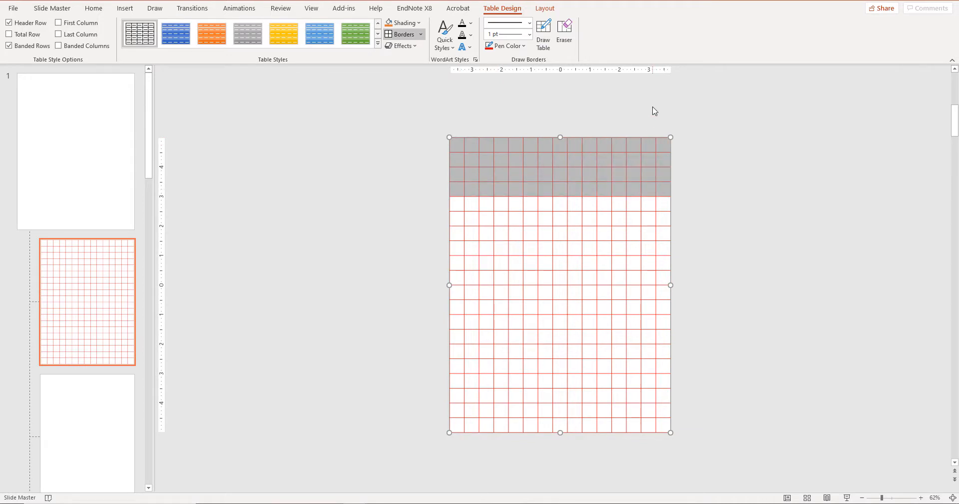
{"action": "left_click", "coordinate": [525, 46]}
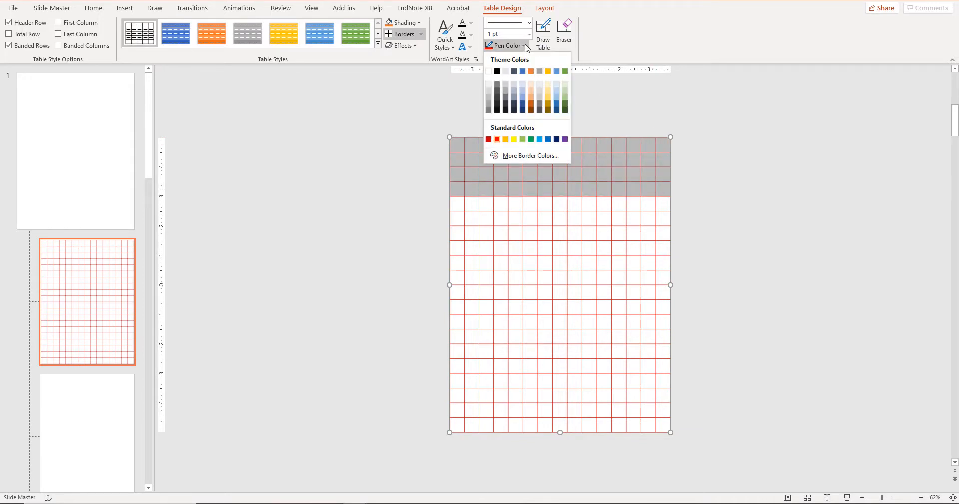
{"action": "left_click", "coordinate": [514, 139]}
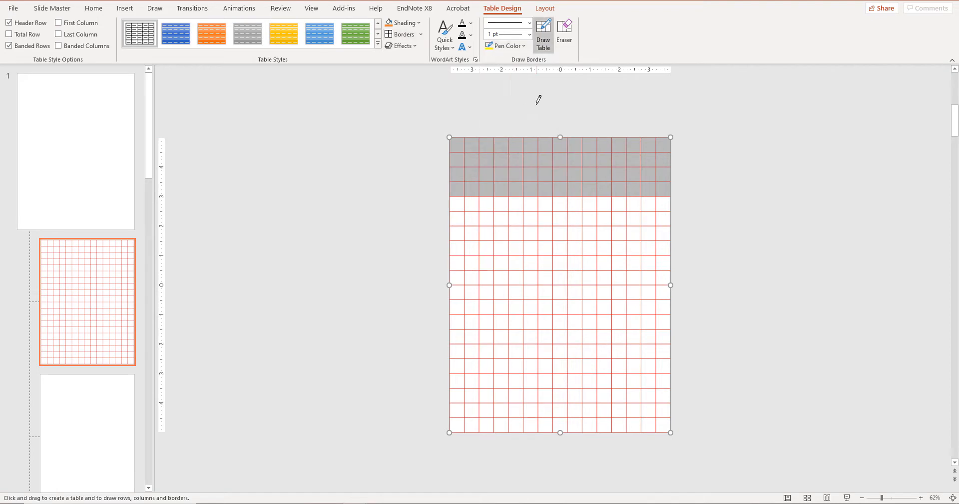
{"action": "left_click", "coordinate": [393, 35]}
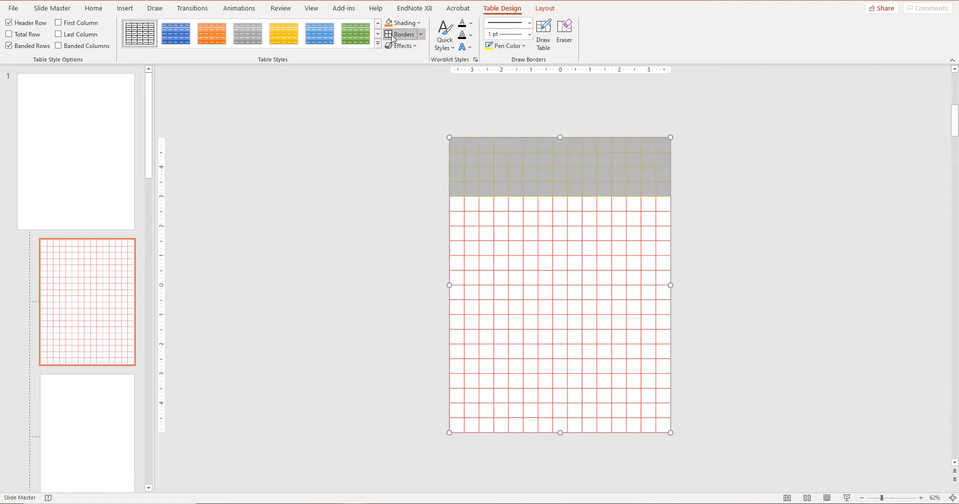
{"action": "left_click", "coordinate": [742, 133]}
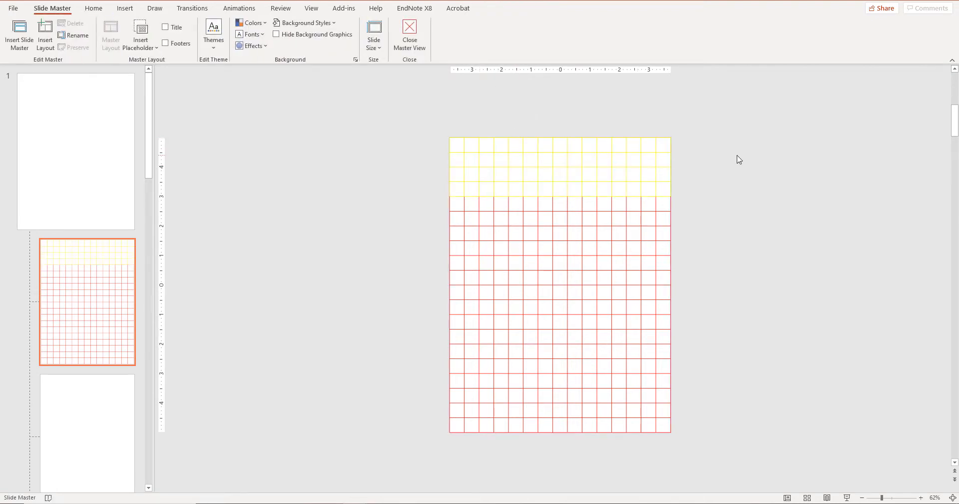
Recolour all borders of the whole table with a light grey pen colour from the theme's white shades
{"action": "left_click_drag", "start_coordinate": [664, 170], "coordinate": [671, 438]}
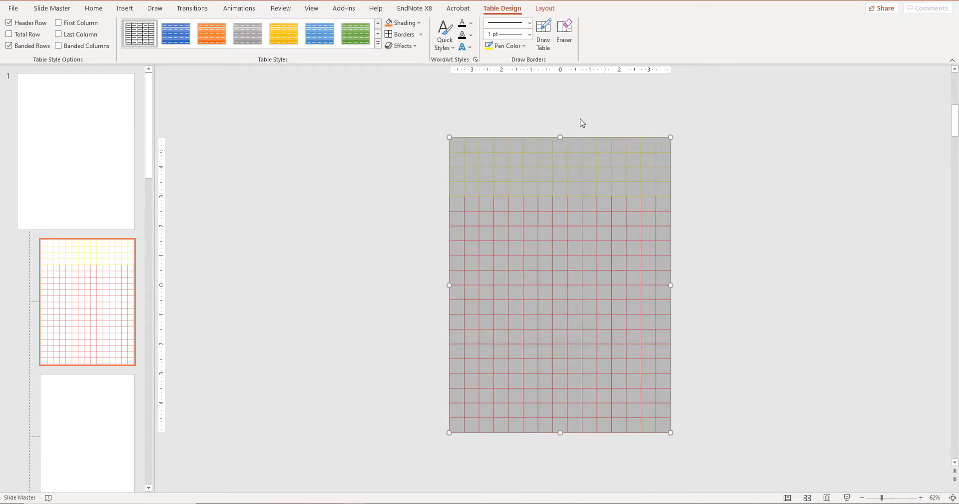
{"action": "left_click", "coordinate": [524, 46]}
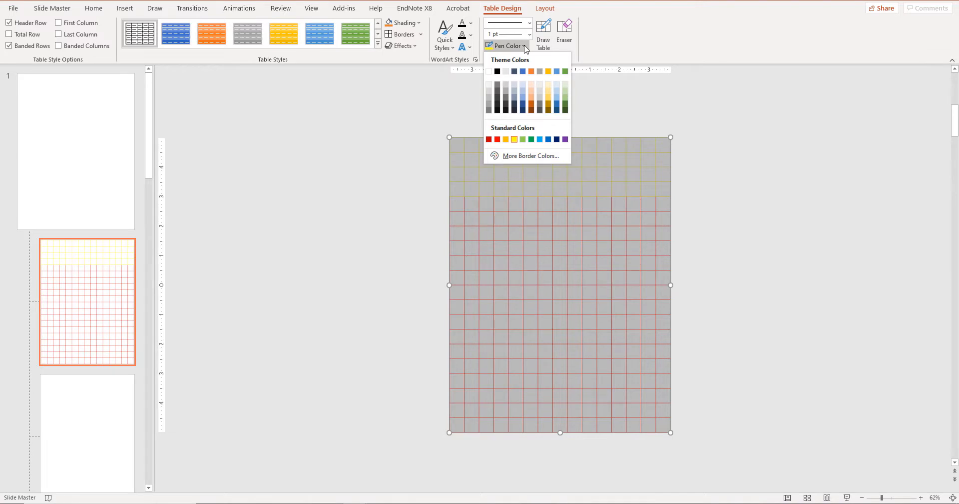
{"action": "left_click", "coordinate": [491, 101]}
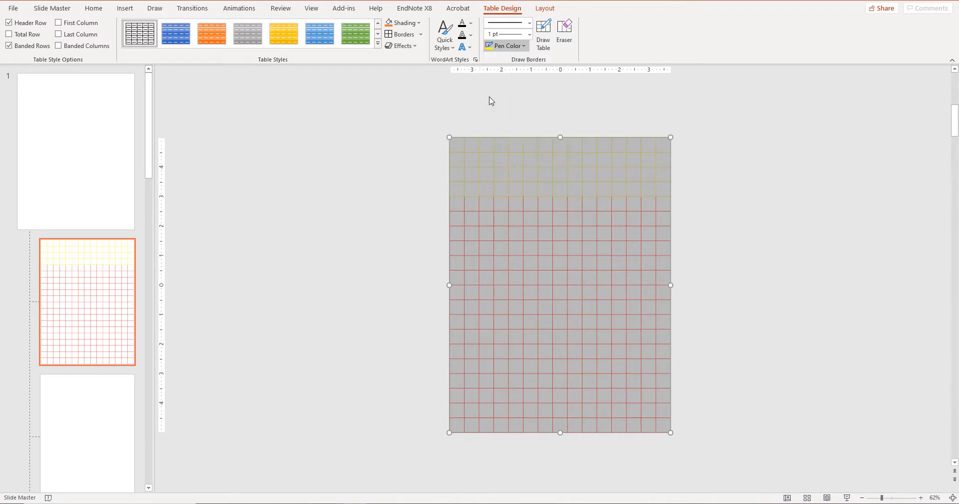
{"action": "left_click", "coordinate": [400, 34]}
{"action": "left_click", "coordinate": [717, 132]}
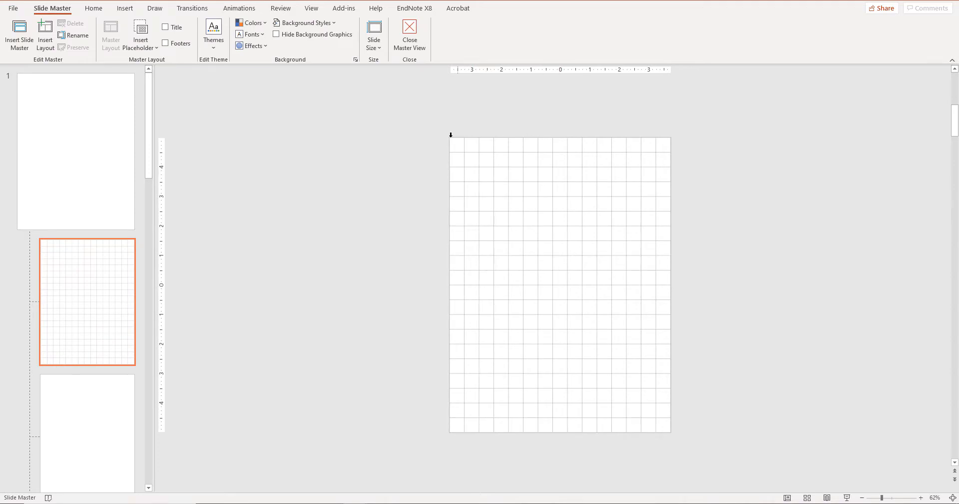
Move the grid table sideways so that it partly overhangs the slide's left edge
{"action": "left_click_drag", "start_coordinate": [450, 134], "coordinate": [345, 141]}
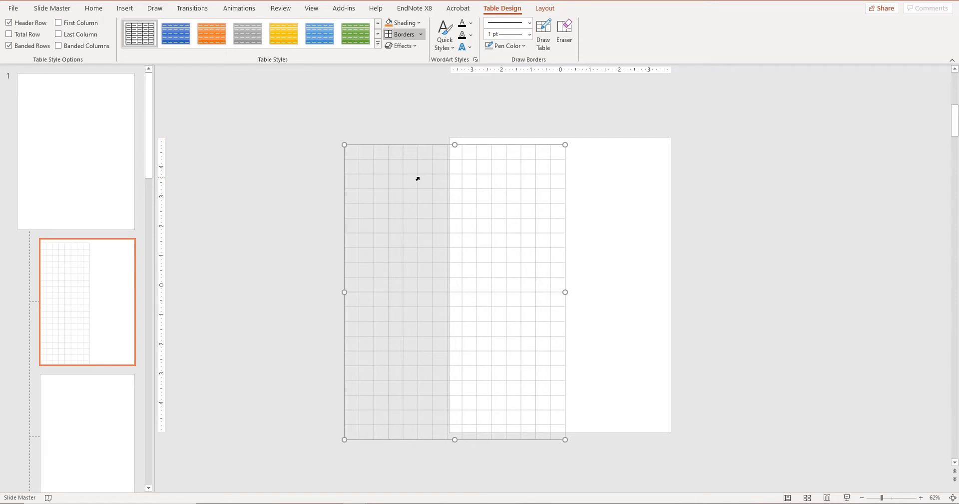